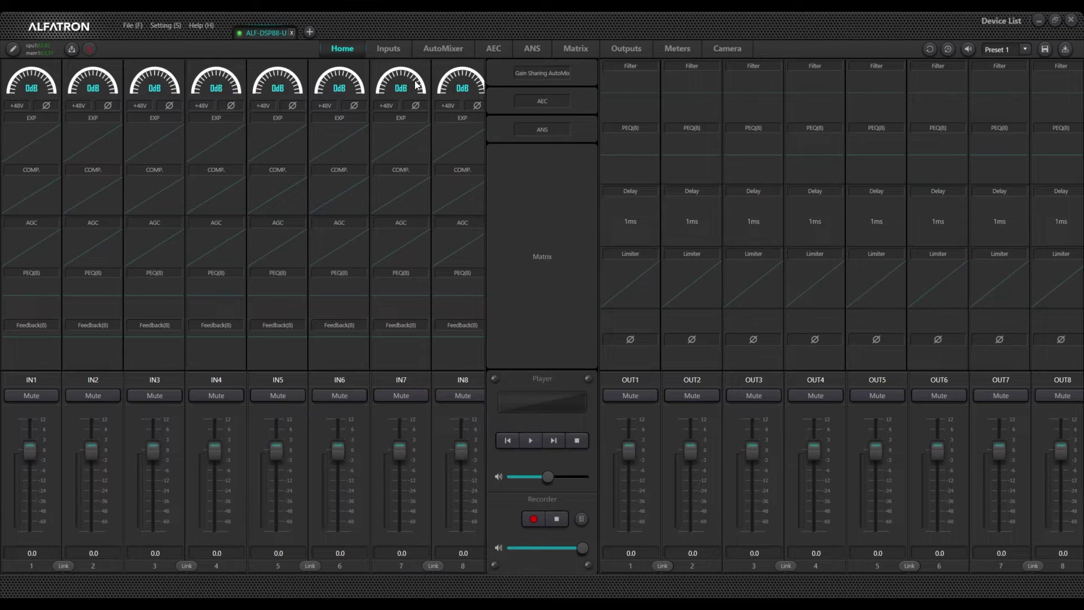
Review input 1's processing settings from input source and EXP through compressor, AGC and PEQ, ending back at the input source
left_click(388, 48)
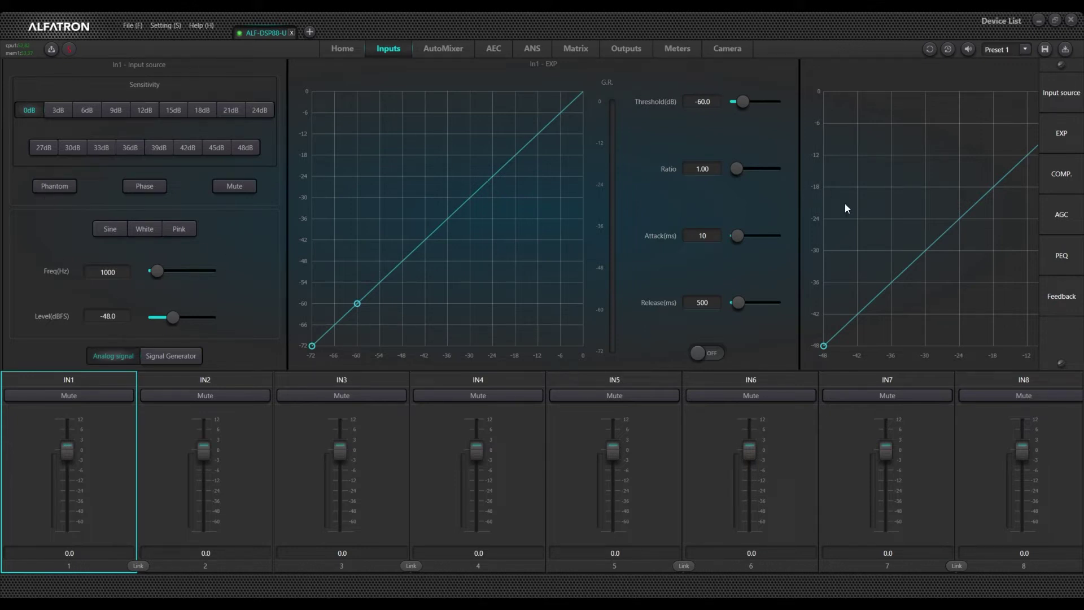
scroll(930, 221, "down", 1)
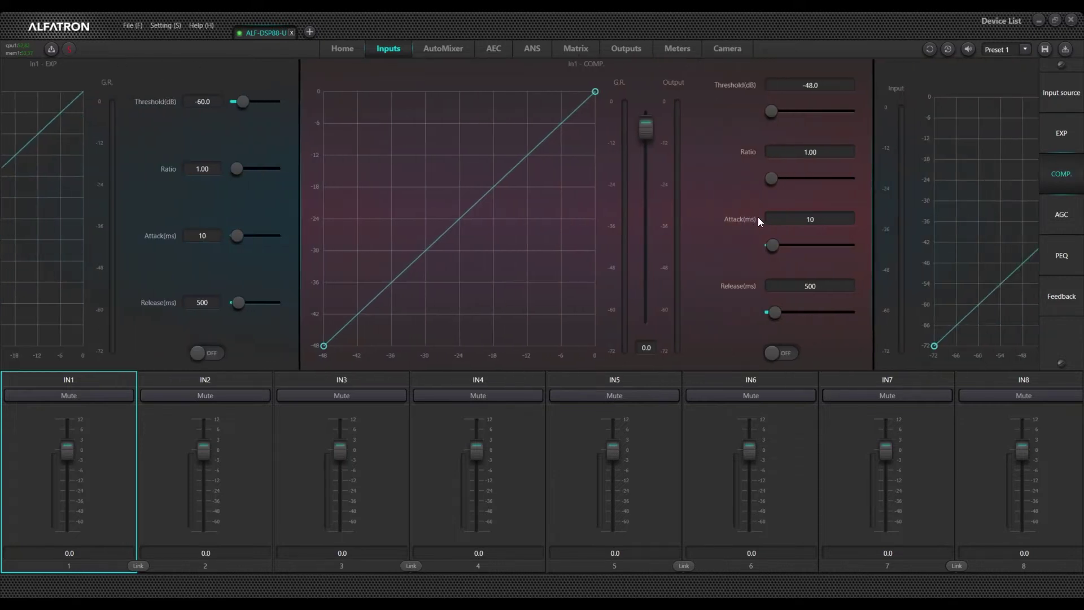
scroll(442, 204, "down", 1)
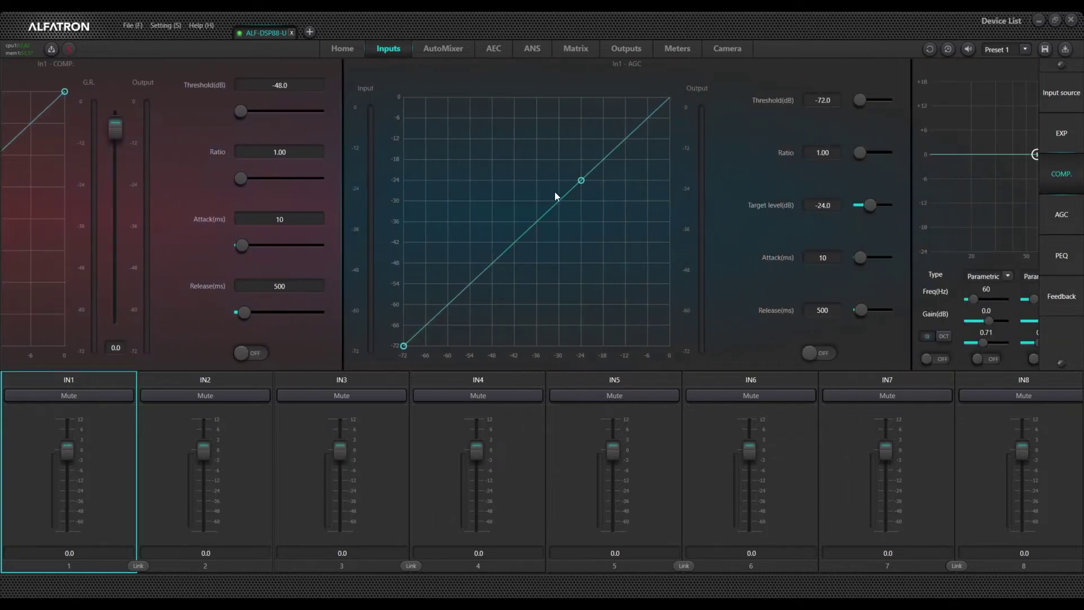
scroll(651, 178, "down", 1)
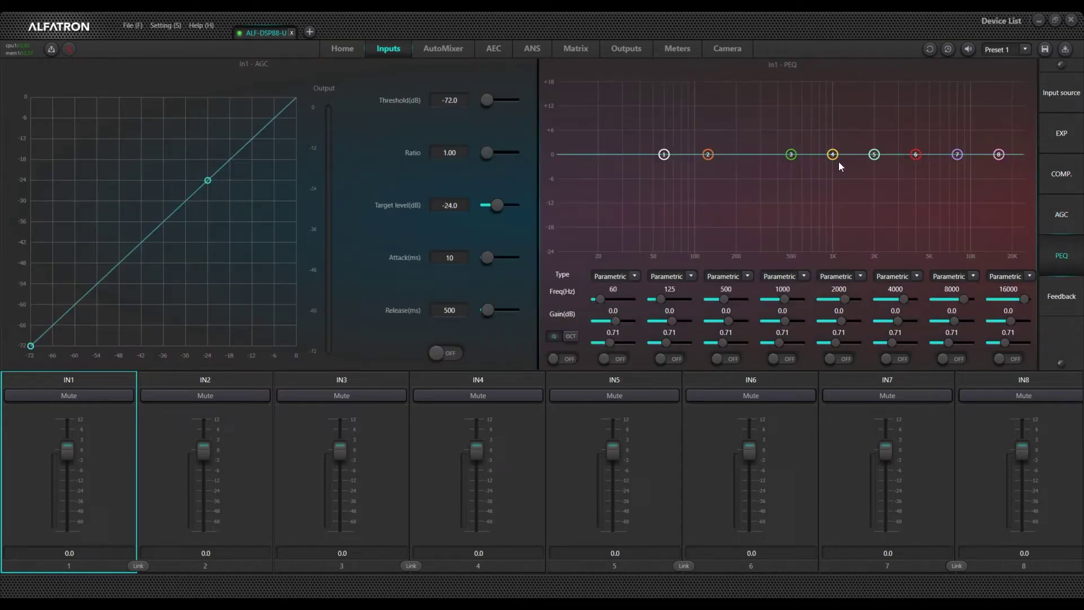
left_click(1066, 103)
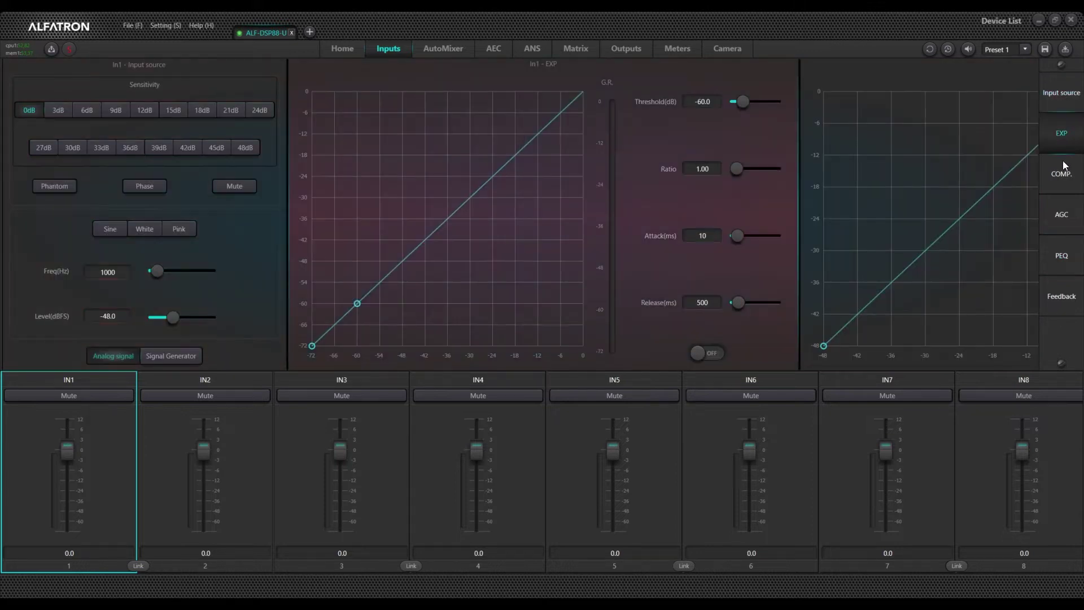
left_click(1065, 178)
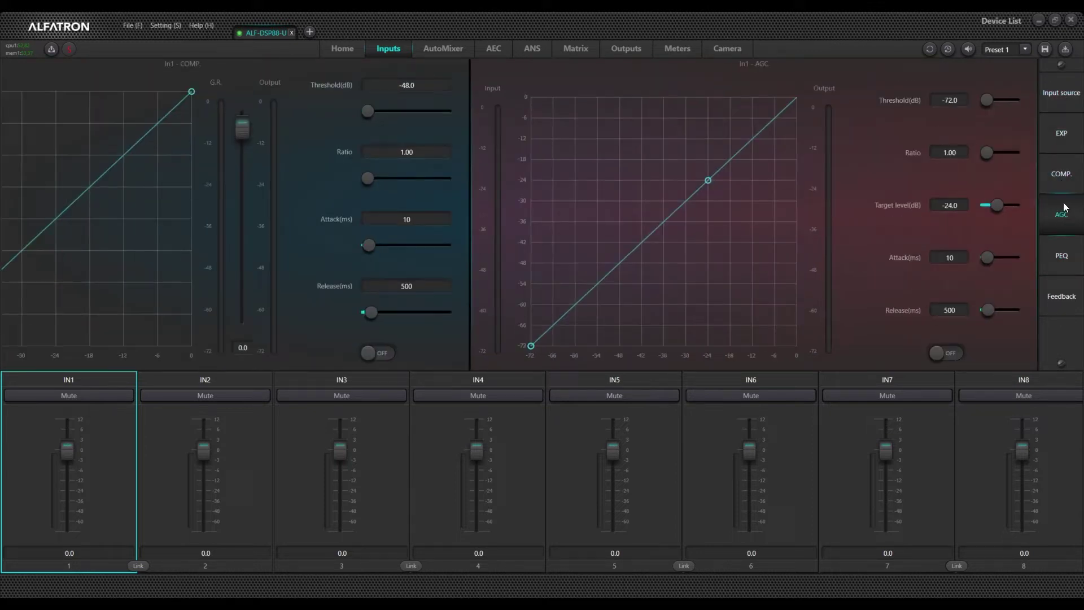
left_click(1067, 92)
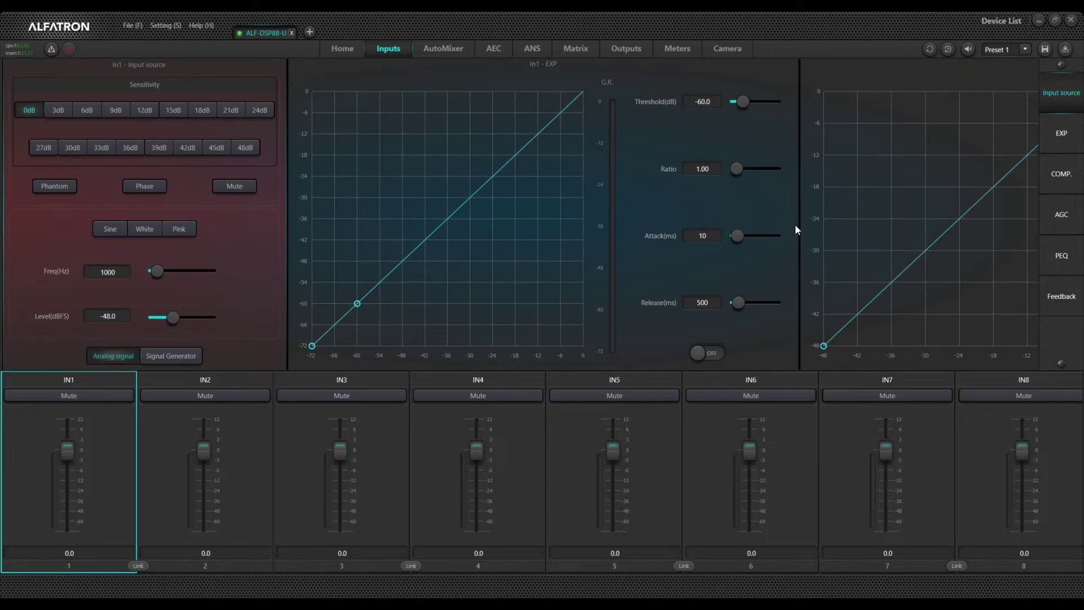
From the channel overview, open input 1's EXP and AGC blocks in turn, returning to the overview after each
left_click(345, 52)
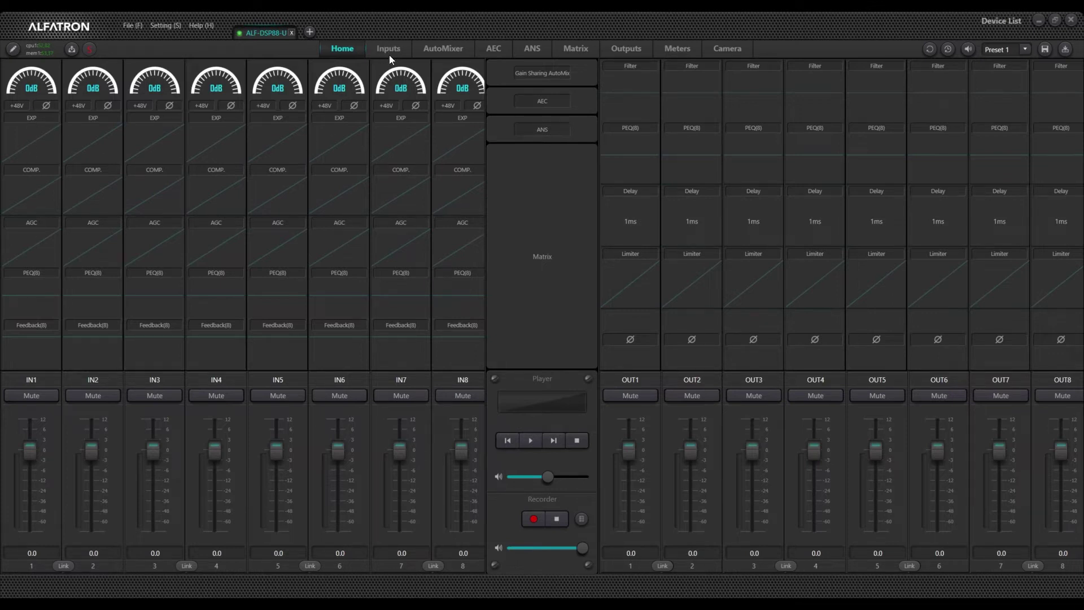
left_click(40, 148)
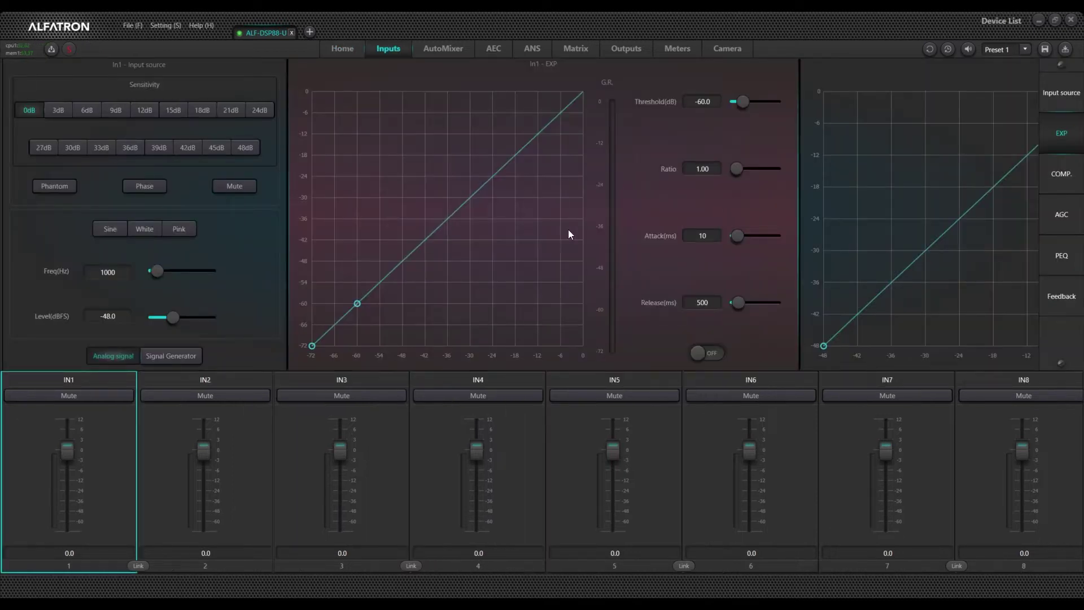
left_click(337, 50)
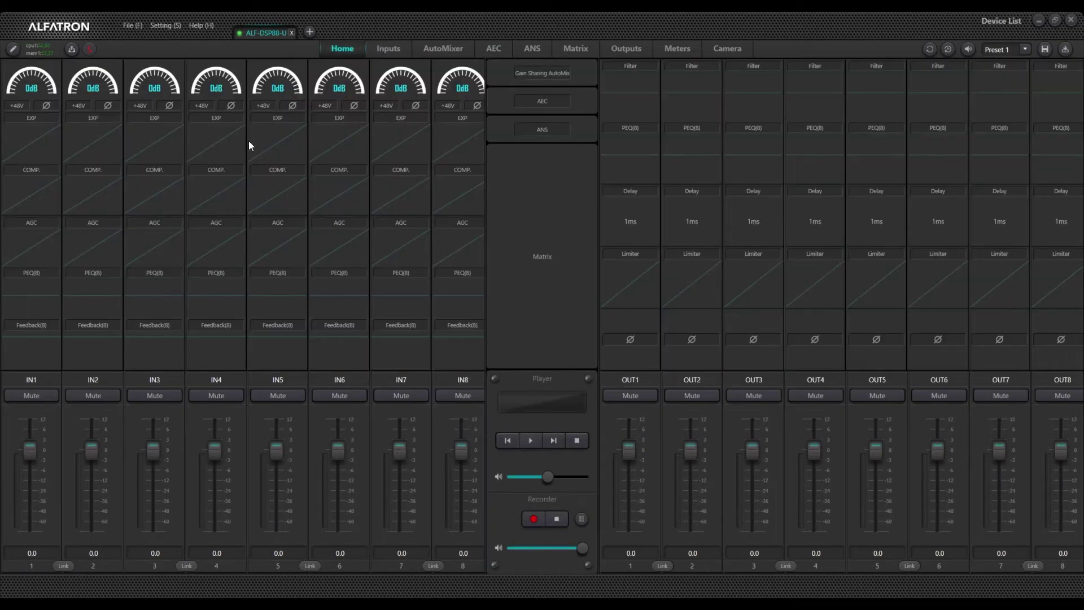
left_click(24, 241)
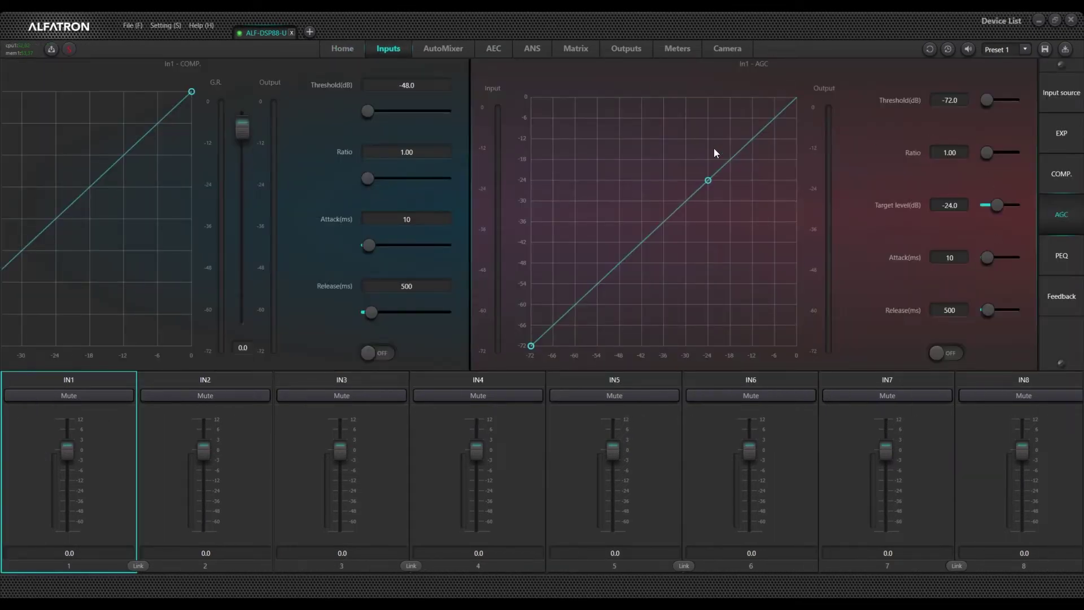
left_click(343, 49)
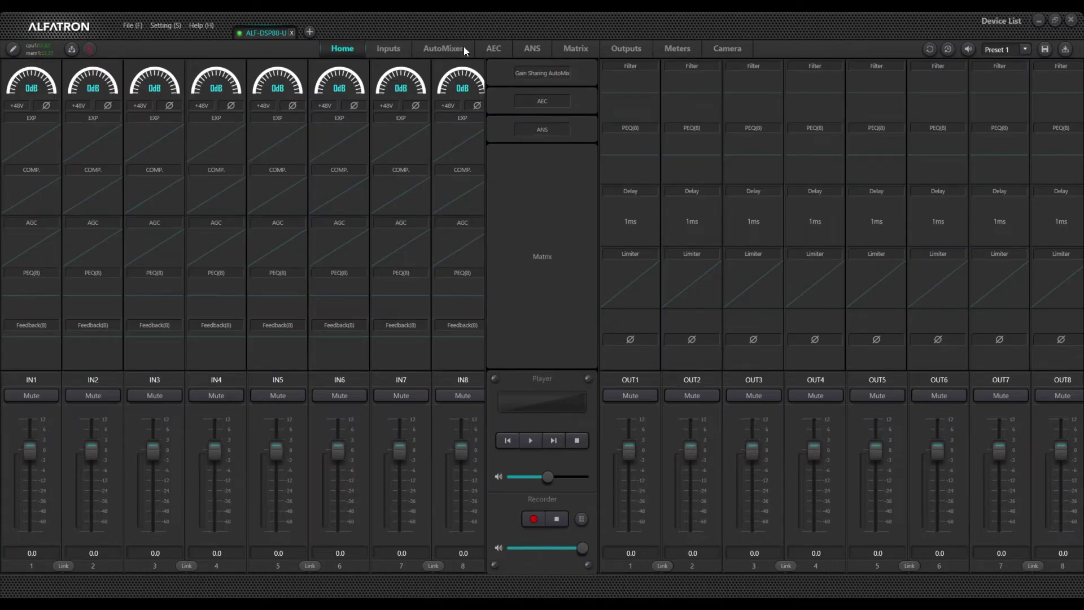
Look through the AutoMixer, AEC, ANS and input-to-output Matrix pages
left_click(450, 48)
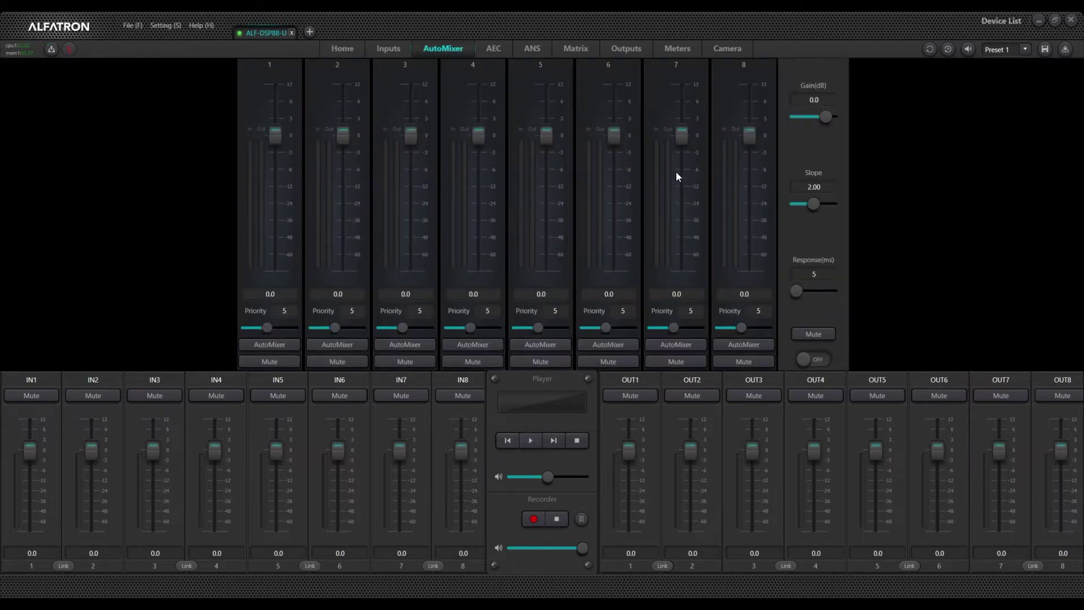
left_click(496, 49)
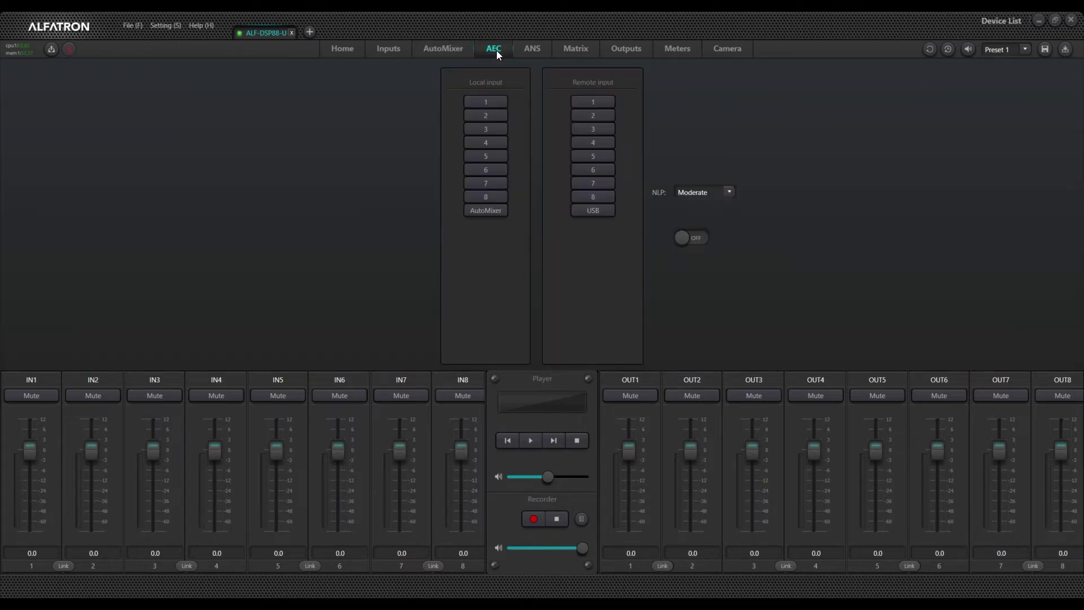
left_click(530, 49)
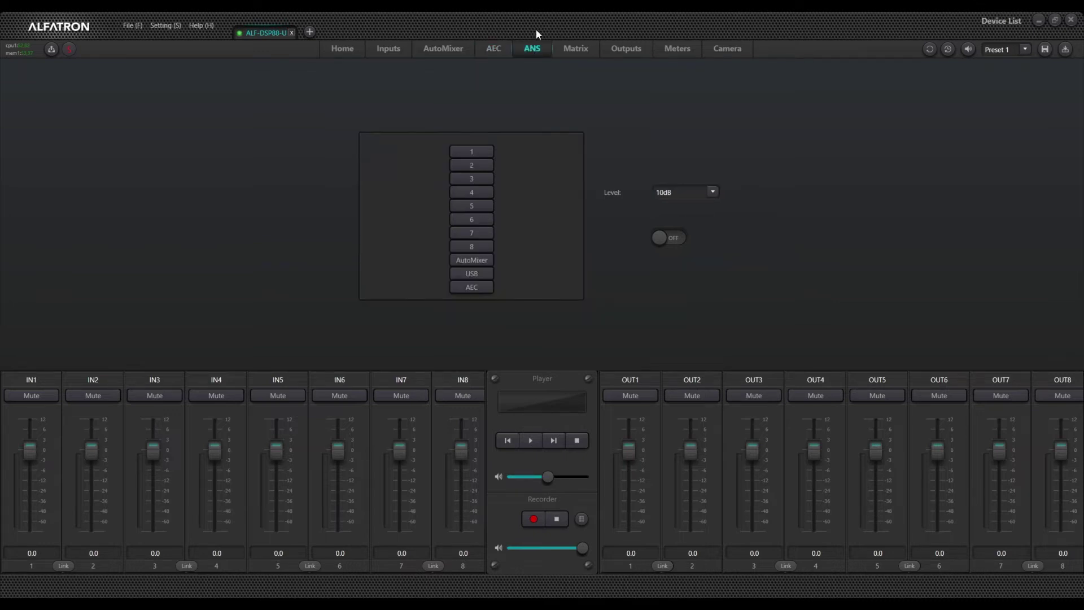
left_click(569, 49)
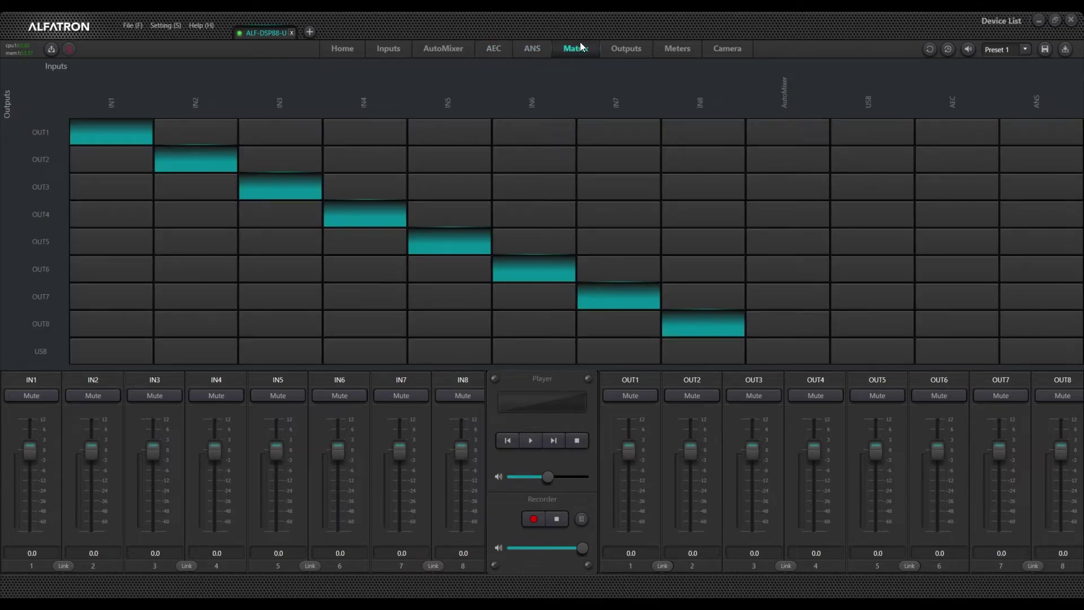
Review output 1's processing settings, going through delay and limiter to the output setting section
left_click(629, 52)
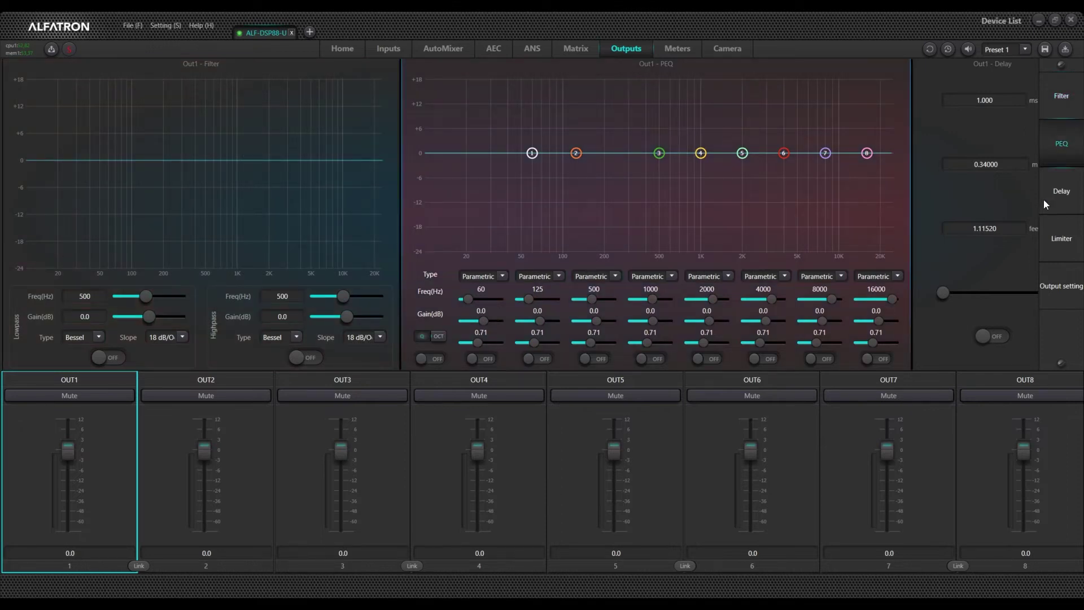
left_click(1064, 196)
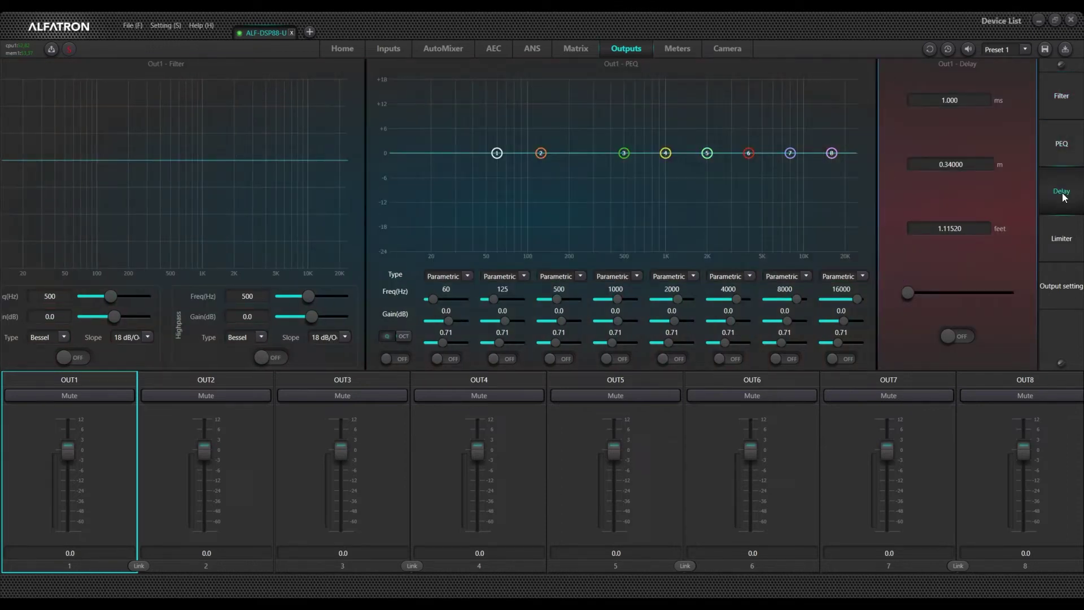
left_click(1060, 241)
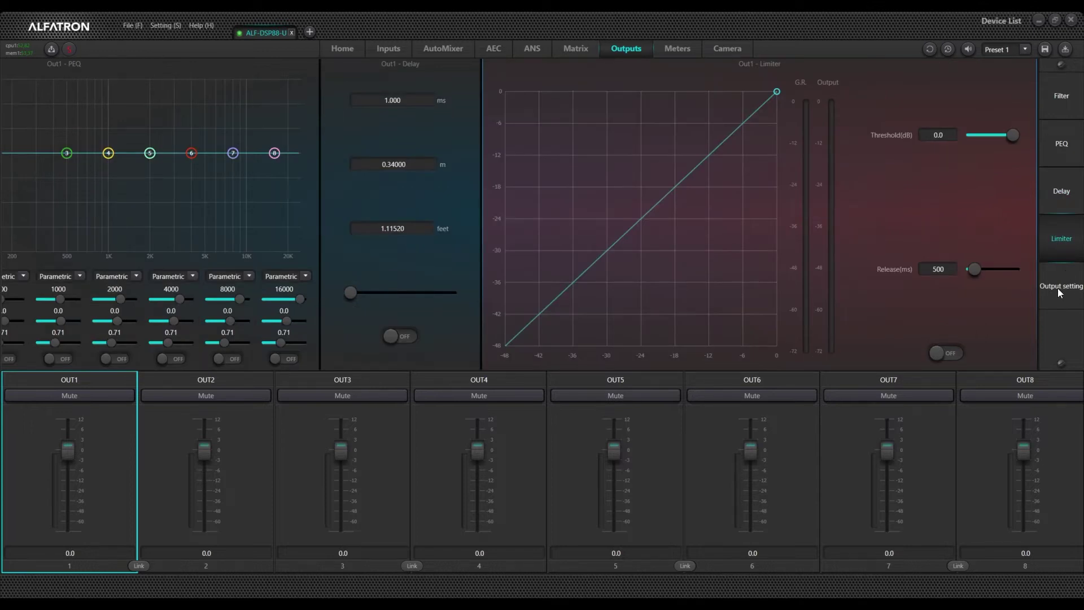
left_click(1055, 193)
left_click(1057, 238)
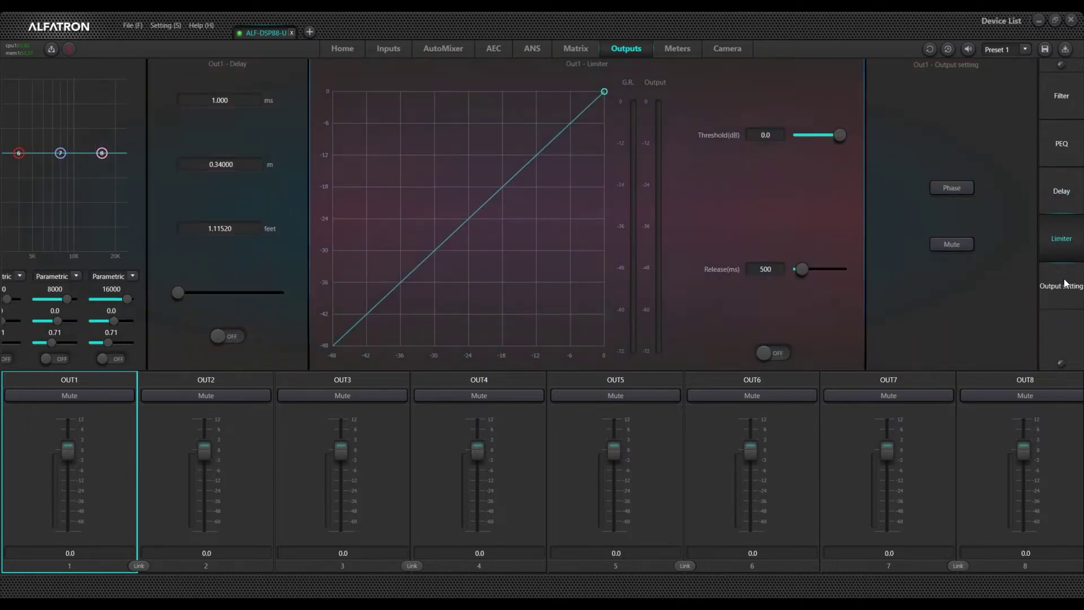
left_click(1067, 289)
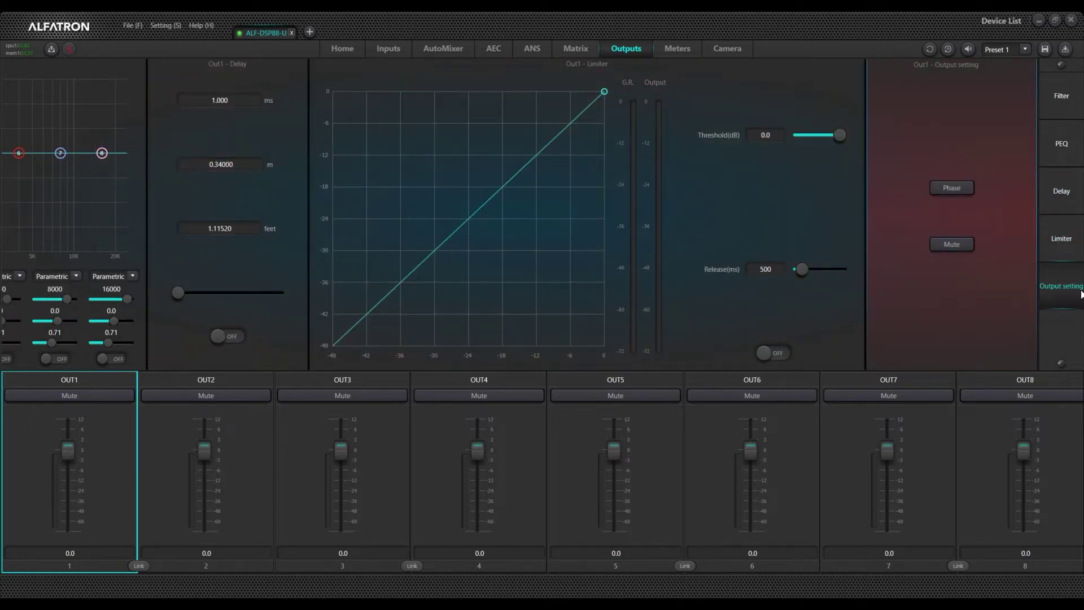
View the input and output meters and the camera control settings, and return to the channel overview
left_click(673, 50)
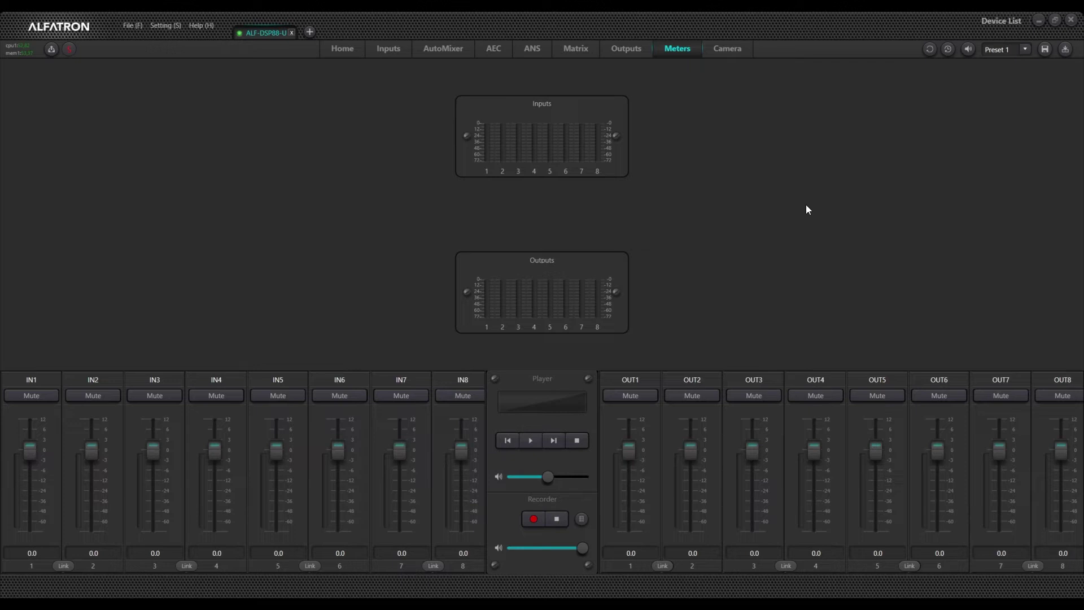
left_click(726, 52)
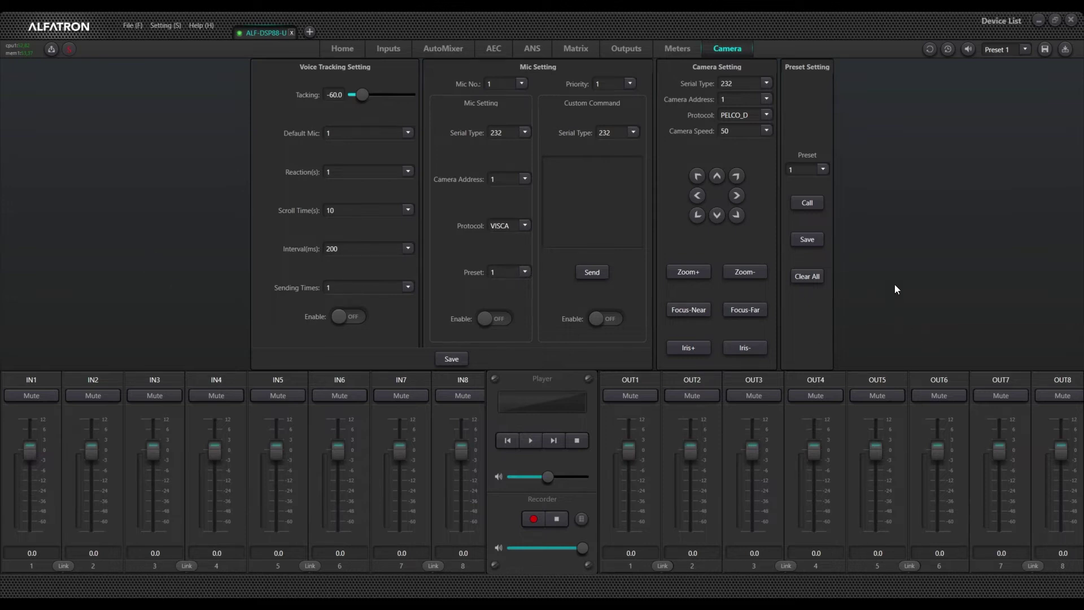
left_click(339, 50)
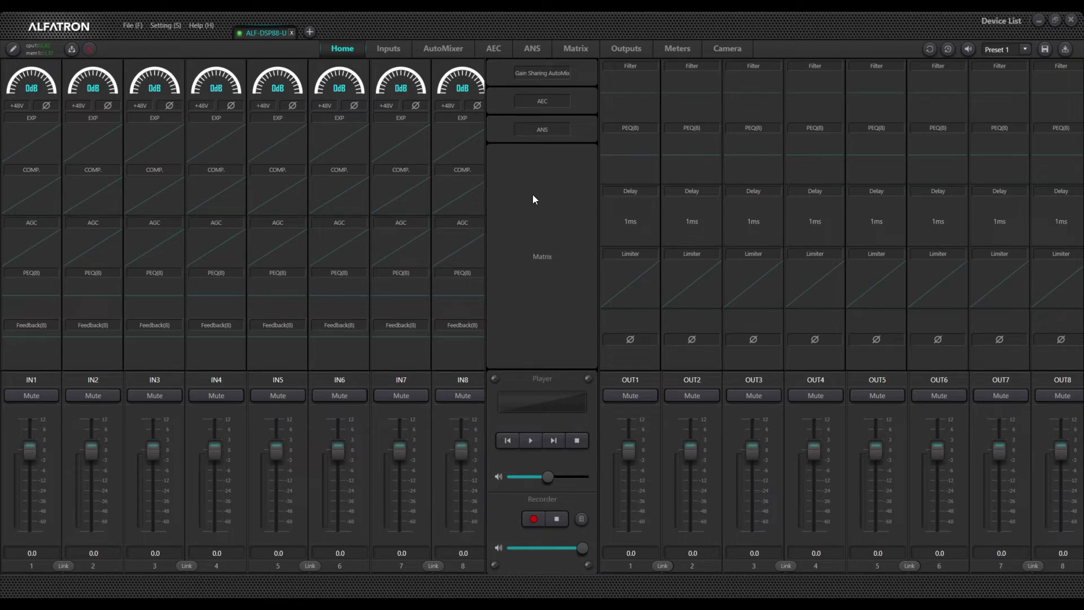
Open the Matrix and AEC pages directly from their blocks in the channel overview
left_click(536, 220)
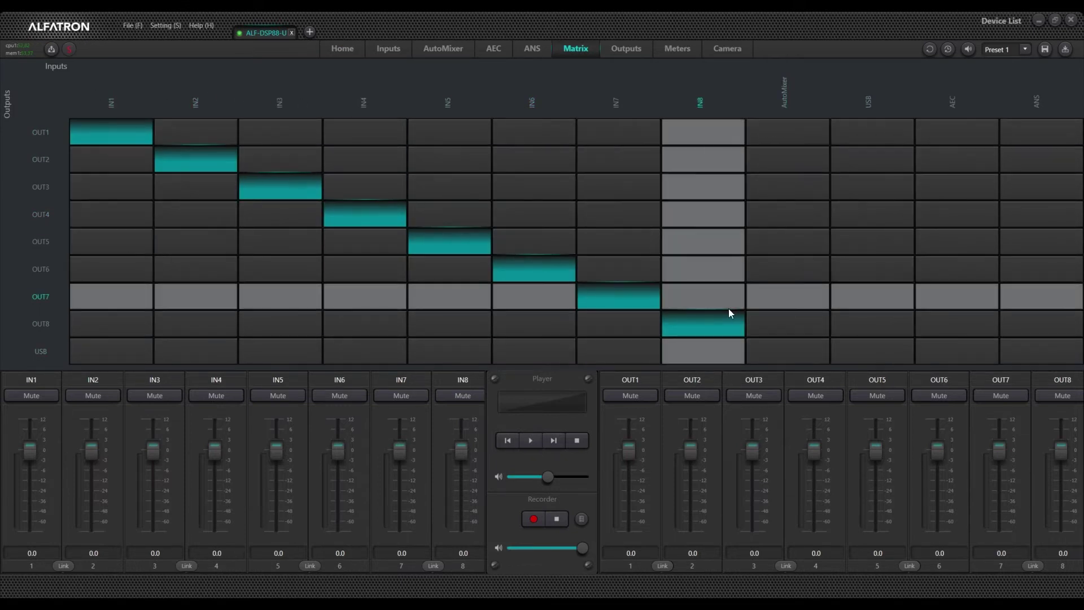
left_click(333, 50)
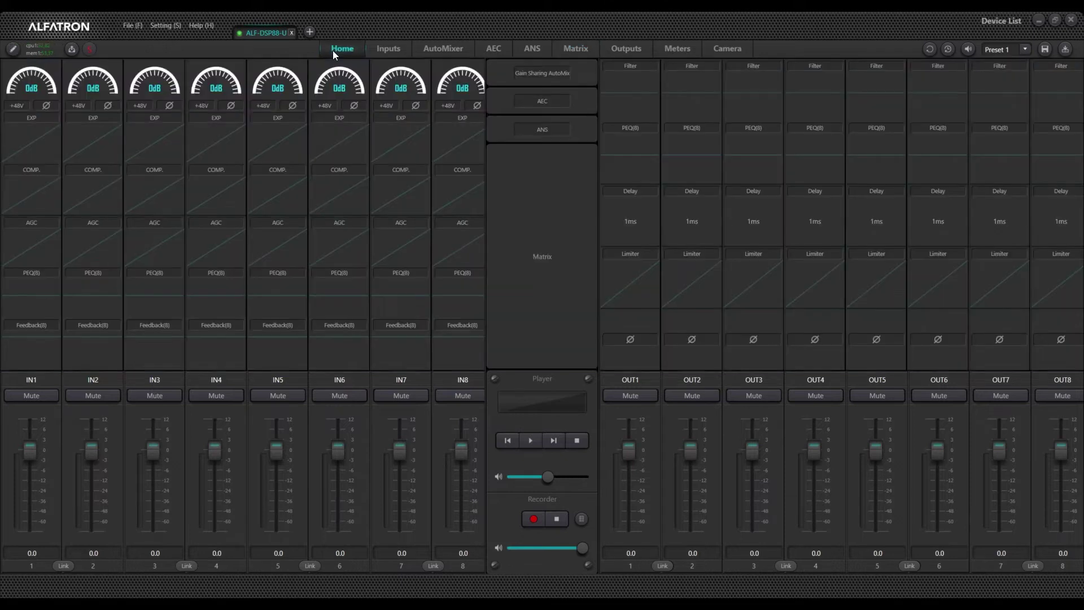
left_click(518, 103)
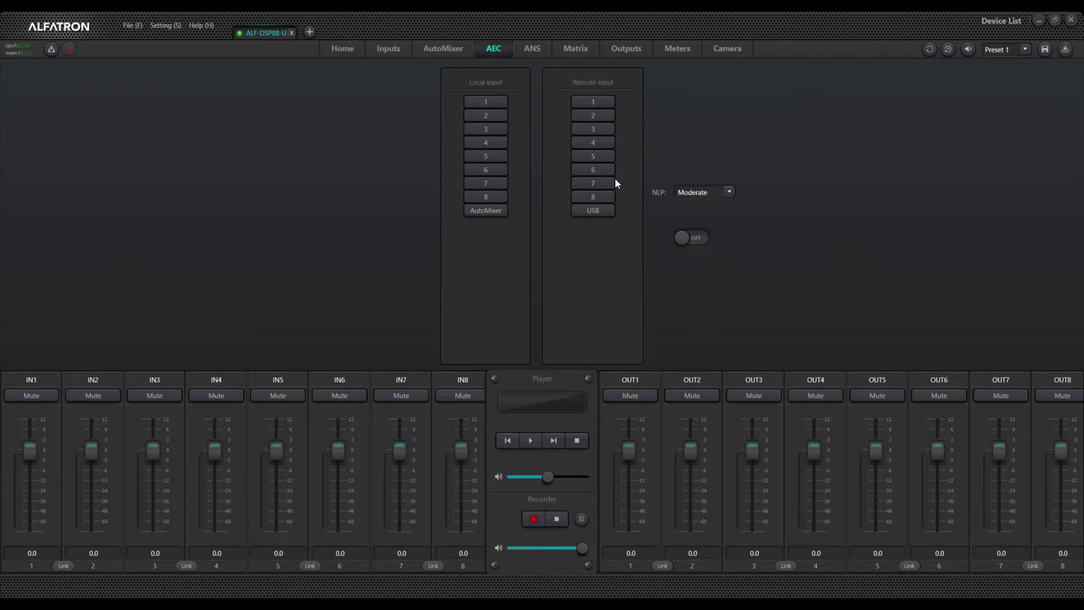
Link inputs 1 and 2 and shape input 1's PEQ band 2 to about 143 Hz with about -13.1 dB gain
left_click(337, 50)
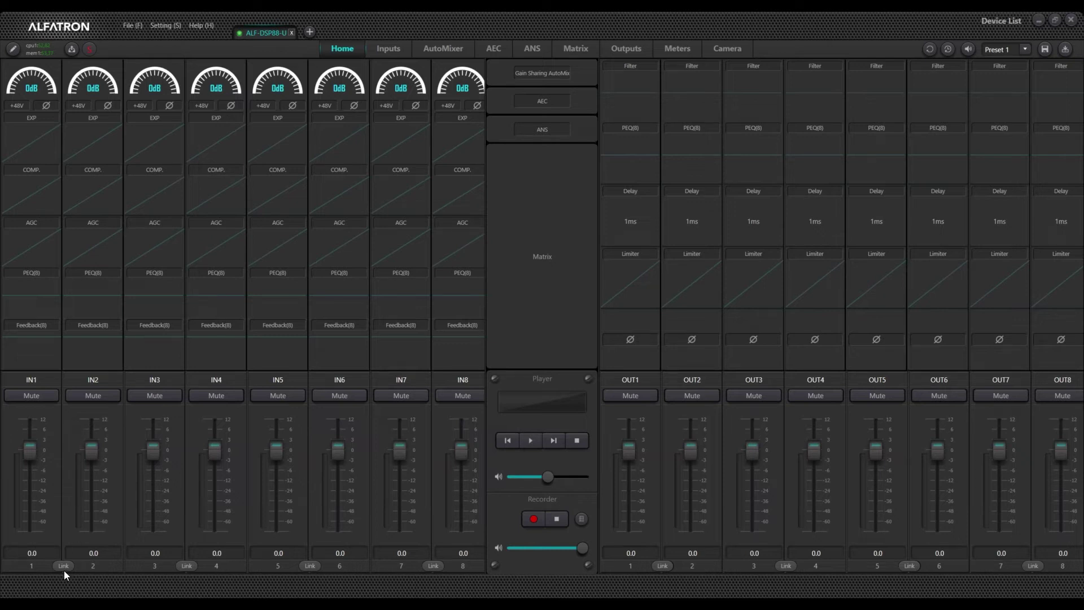
left_click(35, 289)
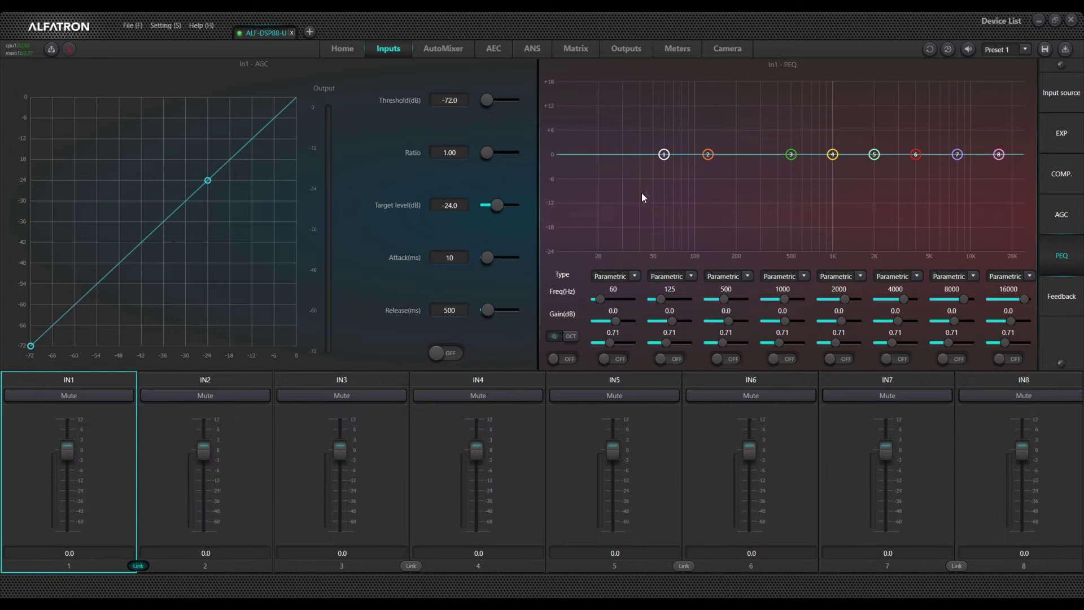
left_click_drag(706, 157, 716, 207)
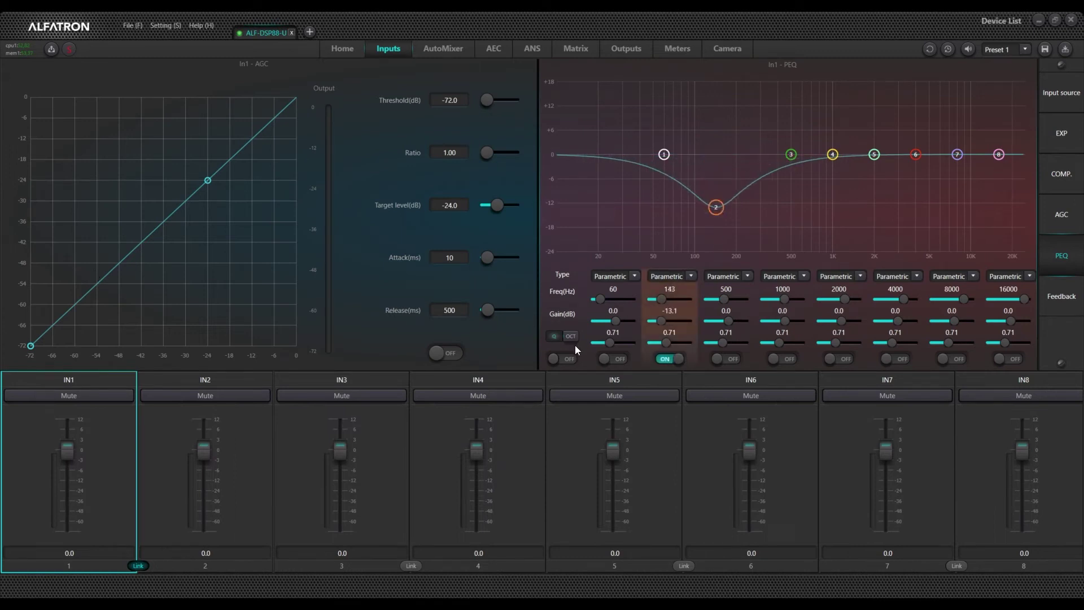
Enable the overall PEQ on input 1, switching it off and back on to compare
left_click(565, 360)
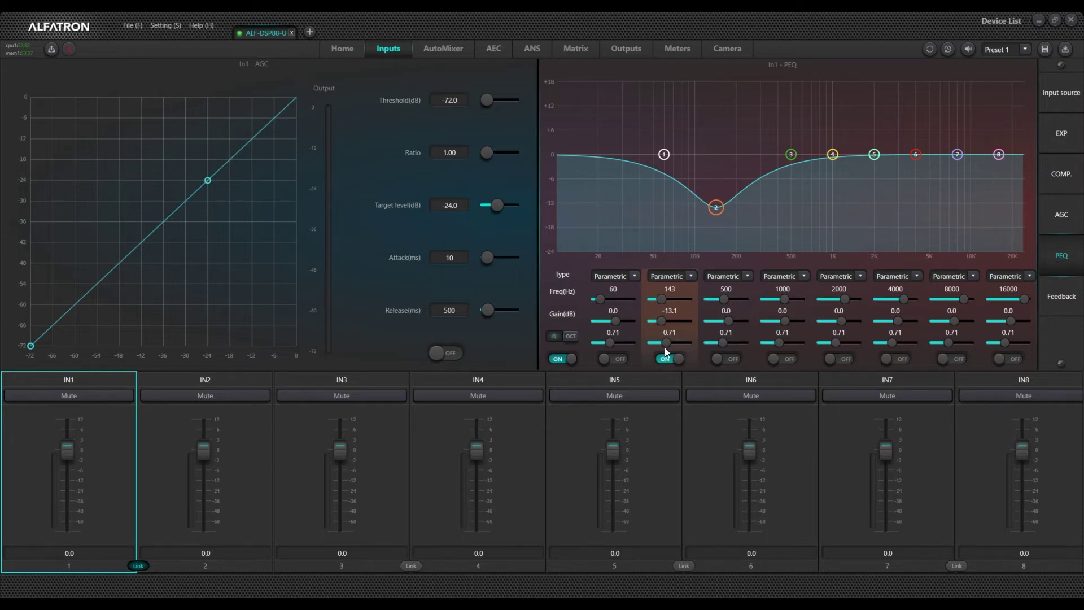
left_click(564, 359)
left_click(564, 358)
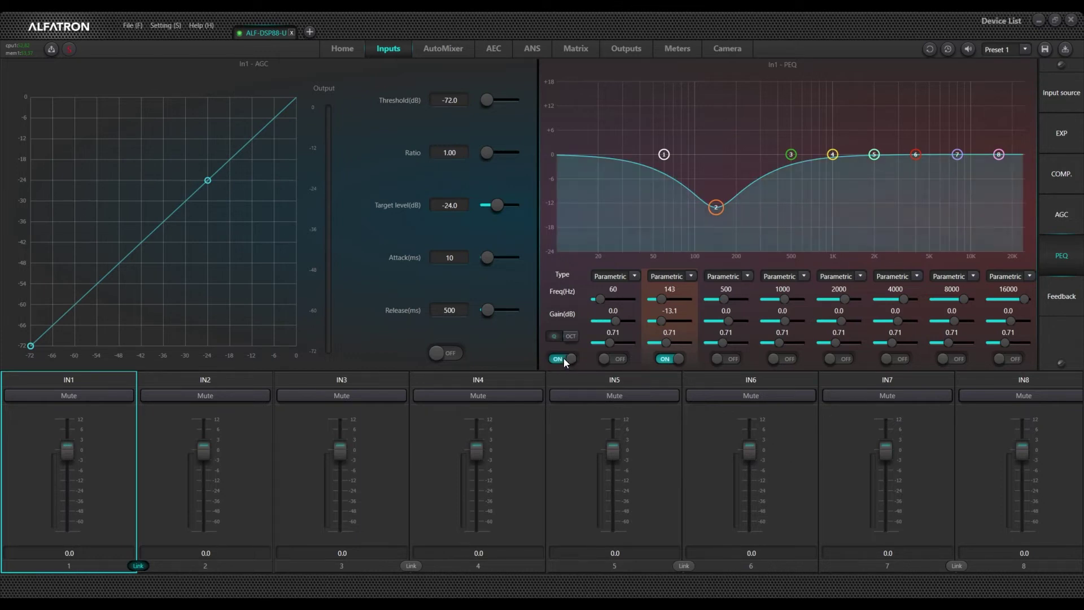
Check the PEQ curves of linked inputs 1 and 2 in the channel overview and test input 1's linked fader
left_click(342, 50)
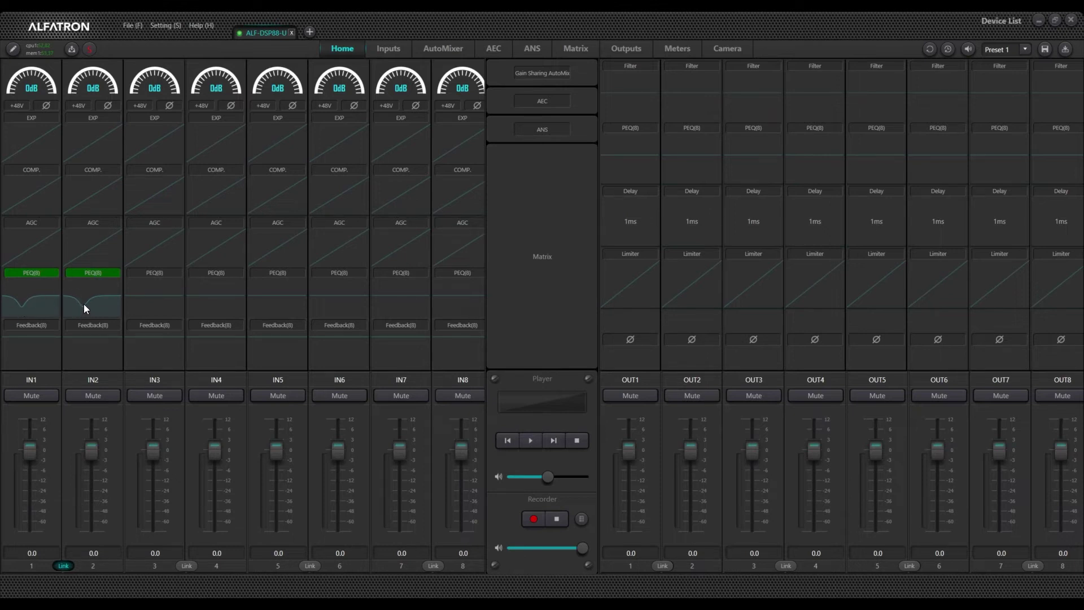
mouse_move(29, 460)
left_mouse_down()
mouse_move(29, 511)
mouse_move(30, 462)
left_mouse_up()
Assign inputs 1 to 4 to Group1 in the group settings and apply the grouping
right_click(155, 456)
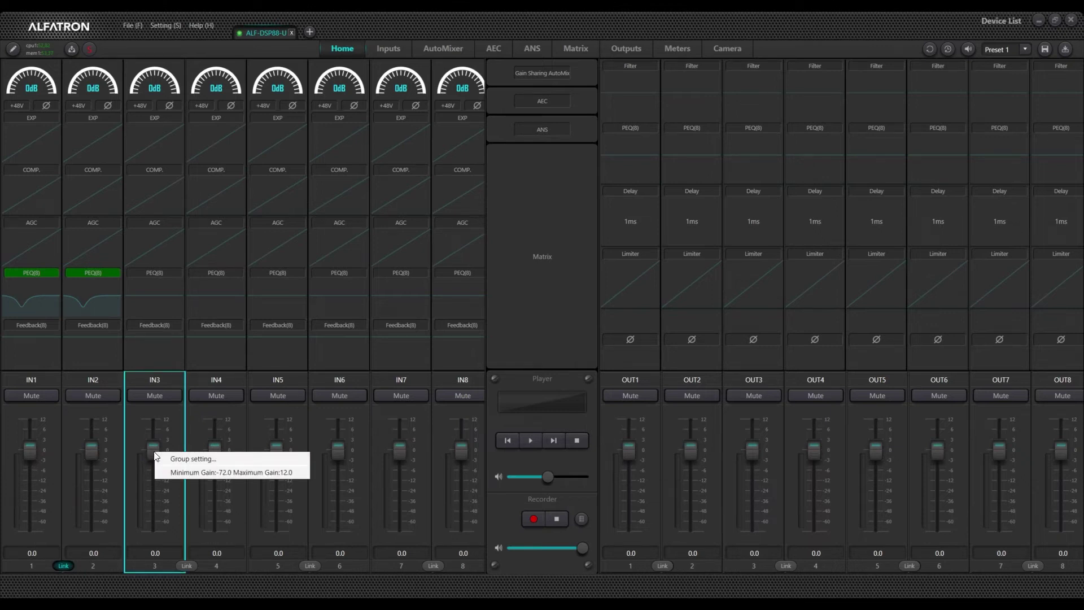
right_click(157, 418)
right_click(216, 411)
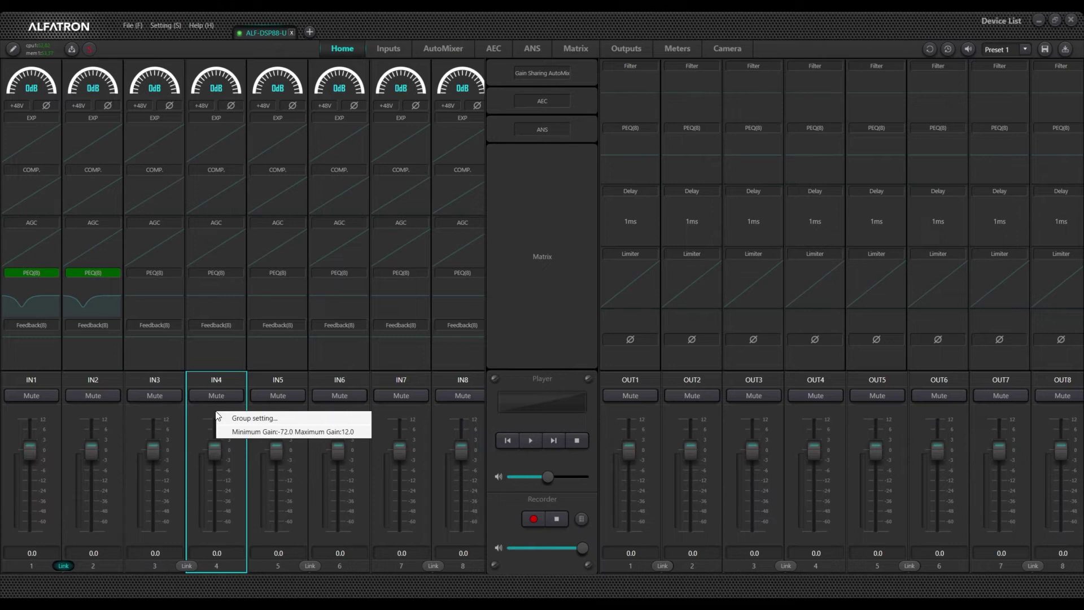
right_click(140, 411)
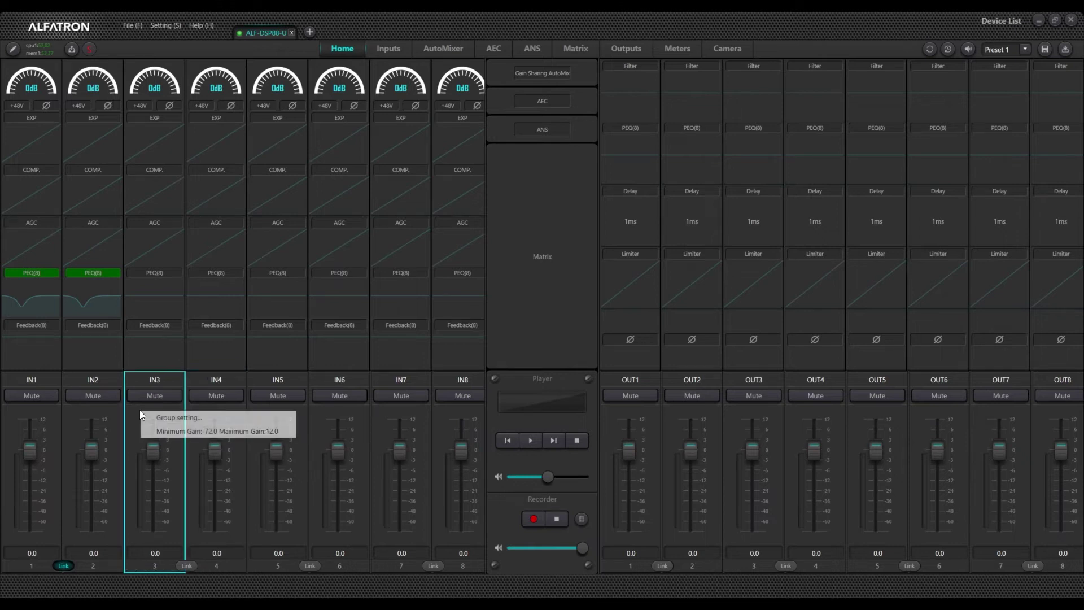
left_click(188, 418)
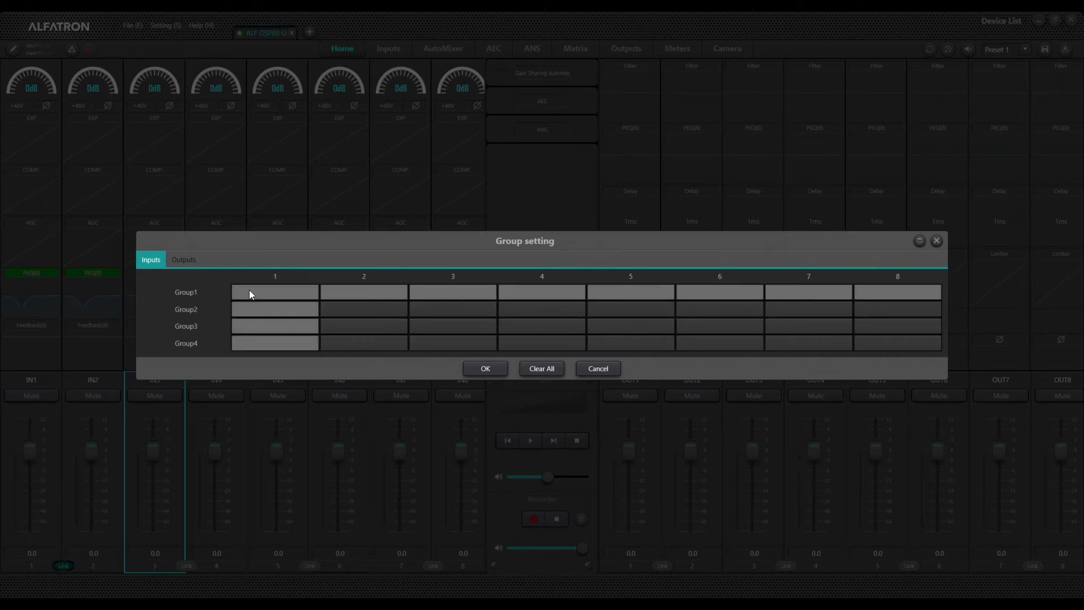
left_click(302, 291)
left_click(381, 290)
left_click(468, 289)
left_click(528, 289)
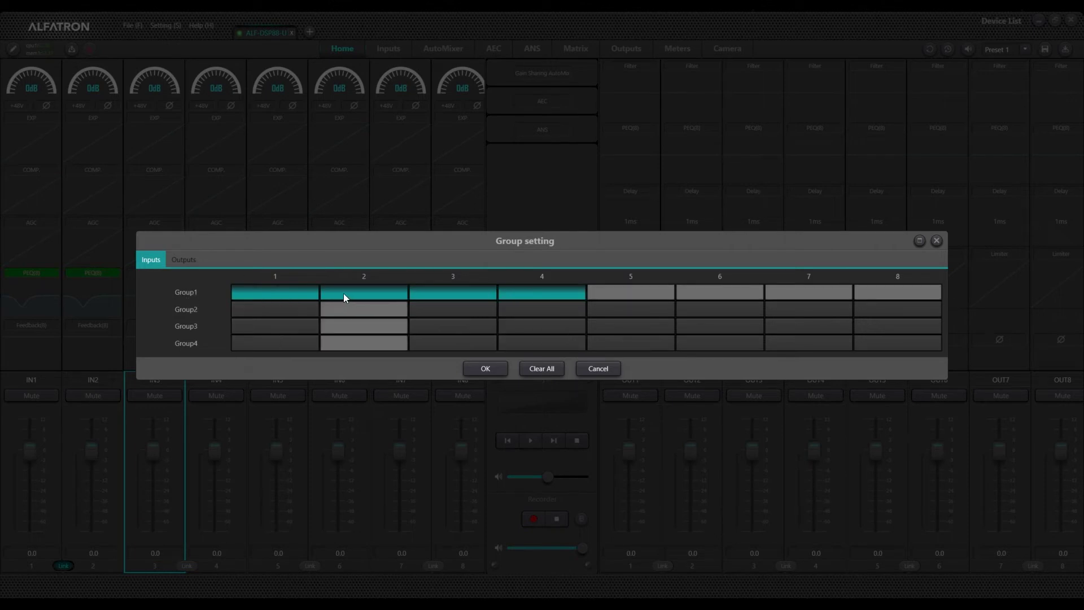
left_click(491, 369)
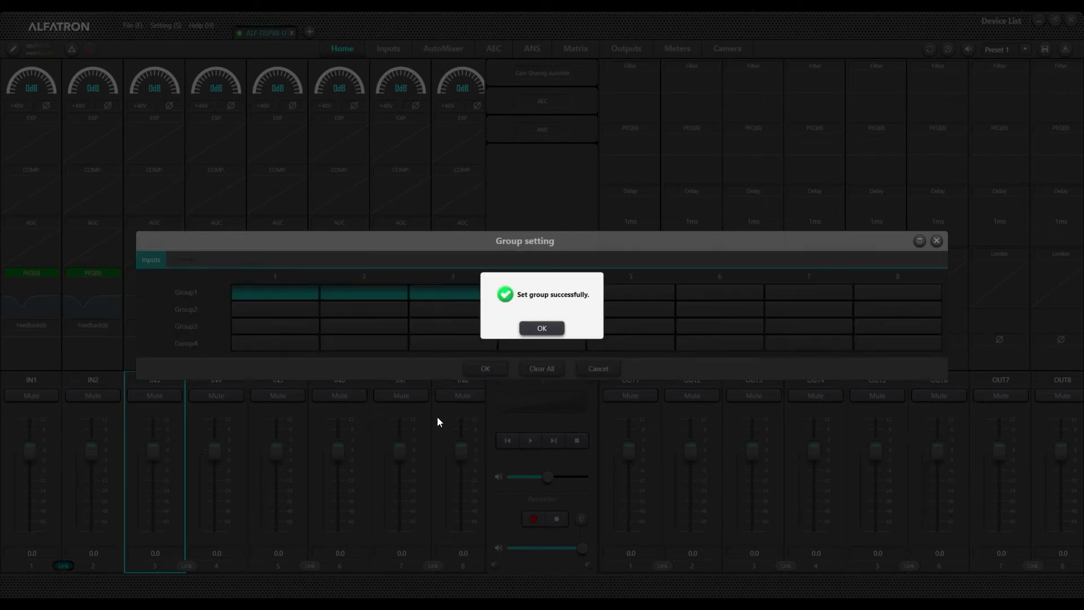
left_click(535, 328)
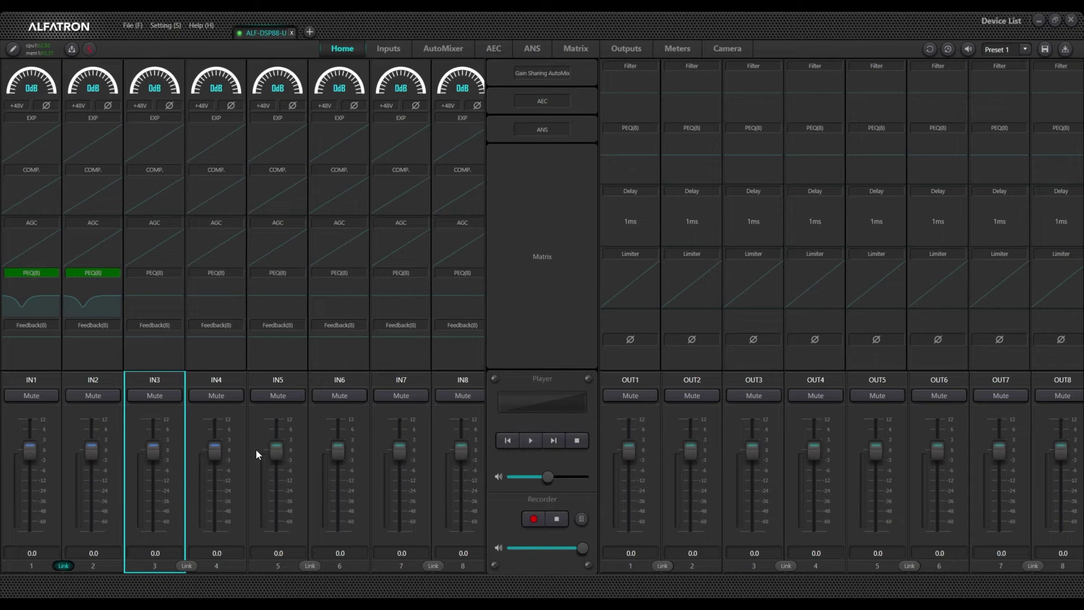
Assign inputs 5 and 6 to Group2 and inputs 7 and 8 to Group3, and apply the grouping
right_click(278, 425)
left_click(295, 435)
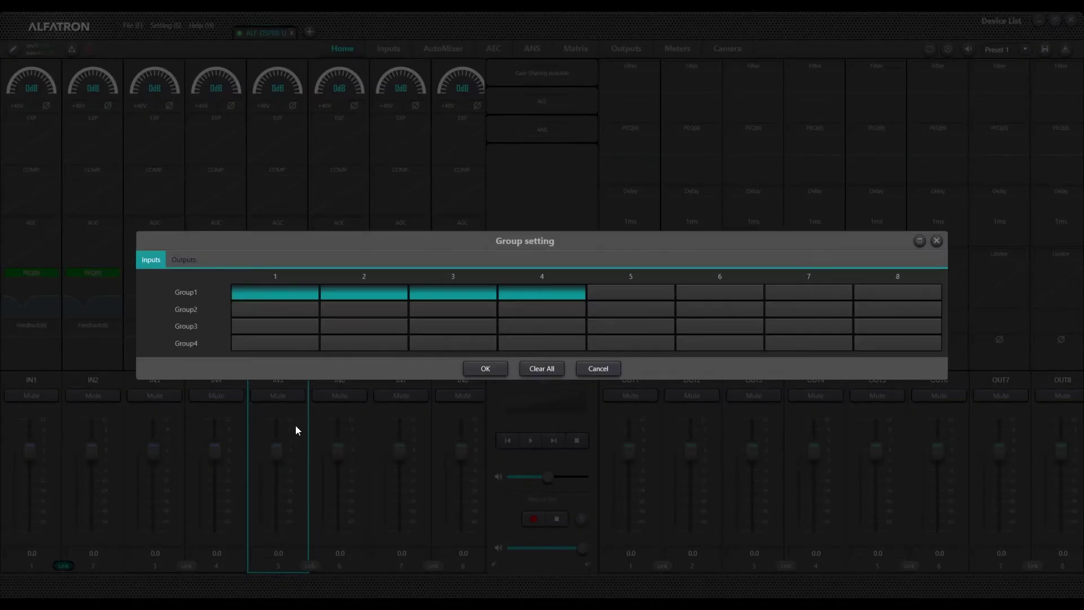
left_click(632, 306)
left_click(712, 308)
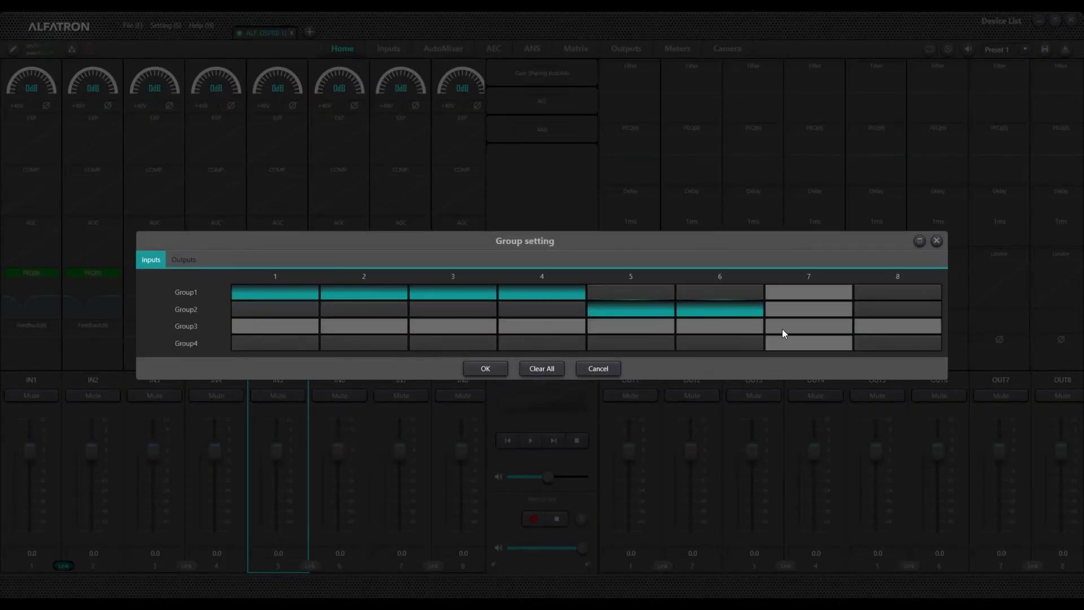
left_click(790, 327)
left_click(890, 325)
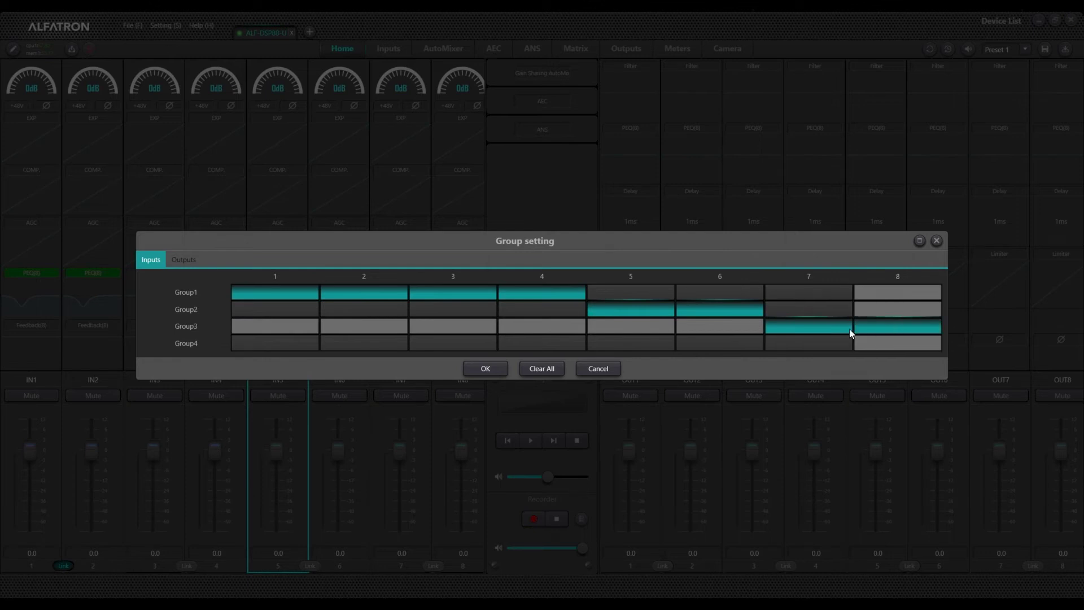
left_click(472, 368)
left_click(533, 328)
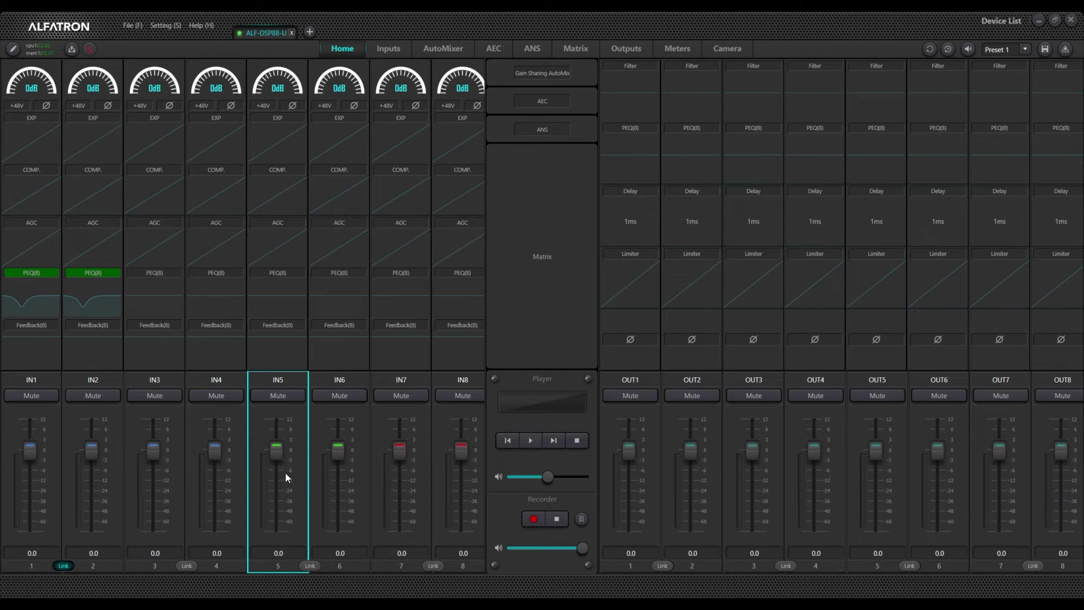
Test the grouped faders of inputs 5 to 8, bringing inputs 5 and 6 to -0.7 dB
left_click_drag(338, 450, 399, 460)
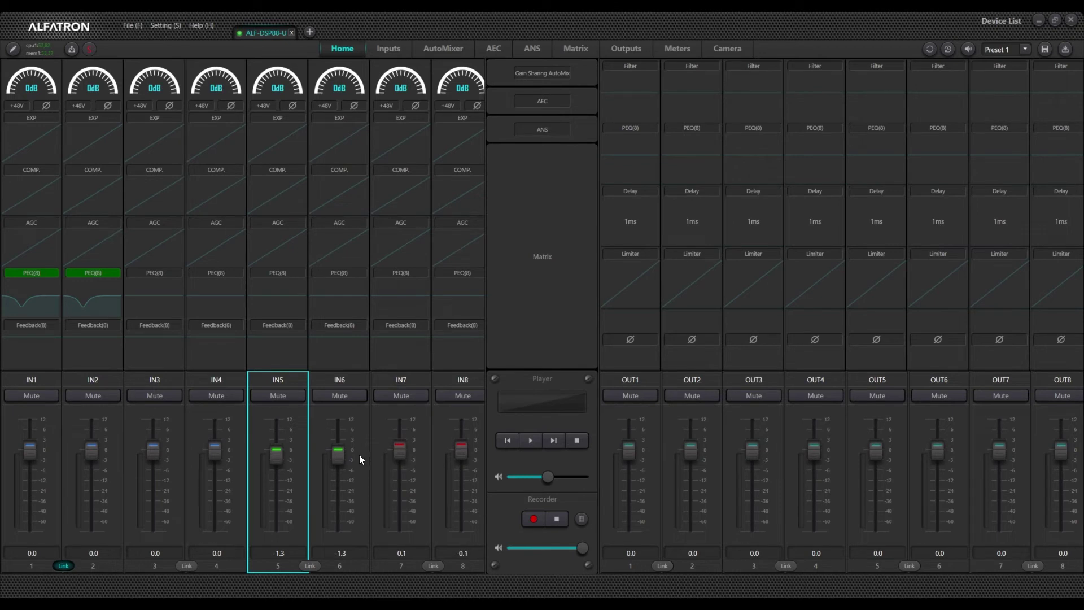
left_click_drag(339, 455, 339, 452)
Group outputs 1 and 2 in Group1, 3 and 4 in Group2, 5 and 6 in Group3, and 7 and 8 in Group4
right_click(631, 416)
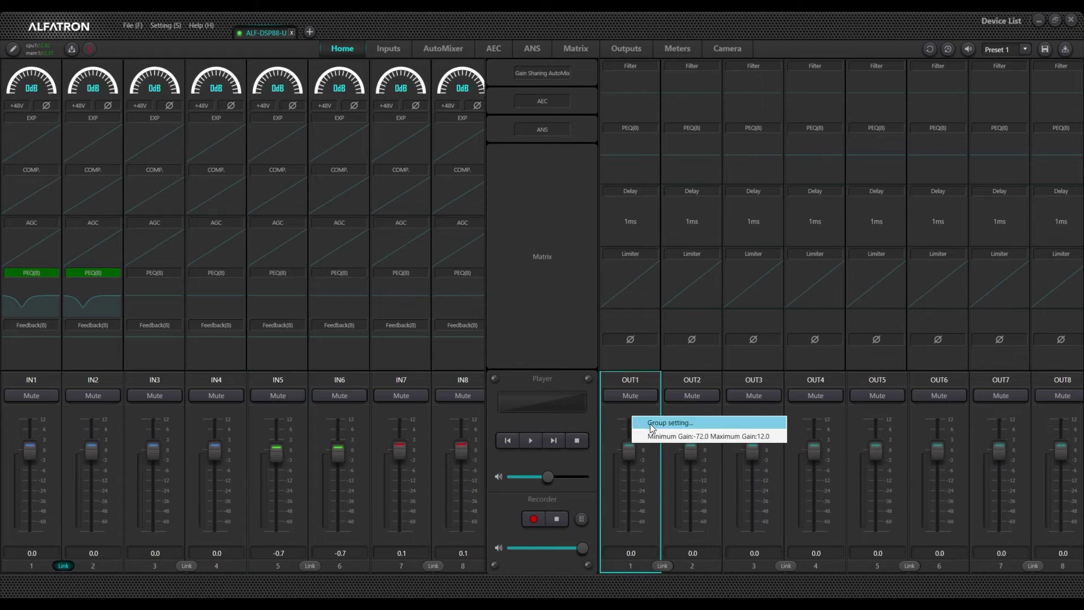
left_click(652, 424)
left_click(184, 259)
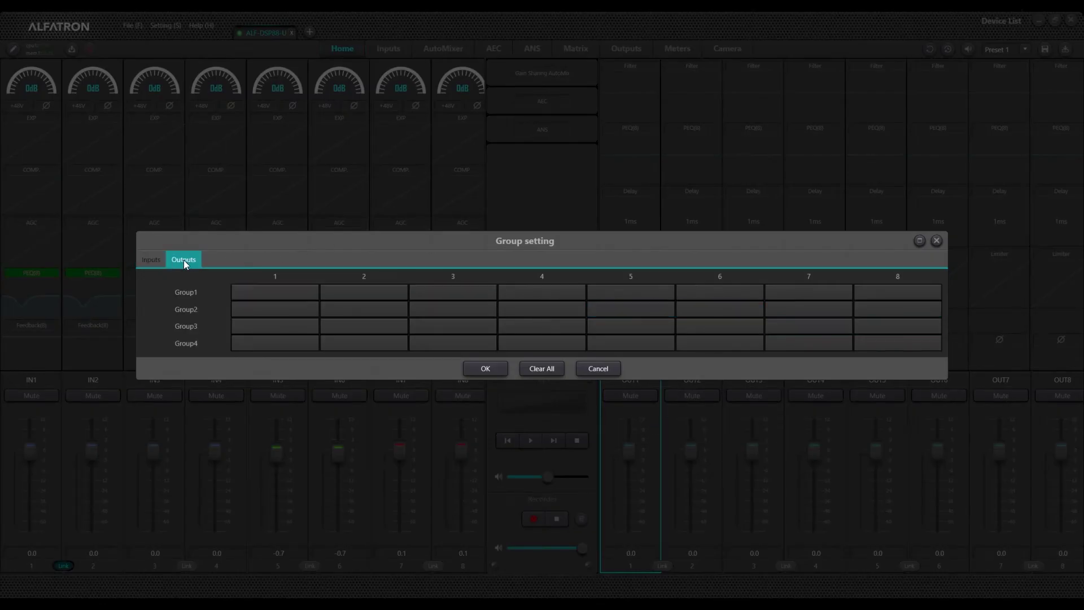
left_click(265, 292)
left_click(339, 292)
left_click(452, 310)
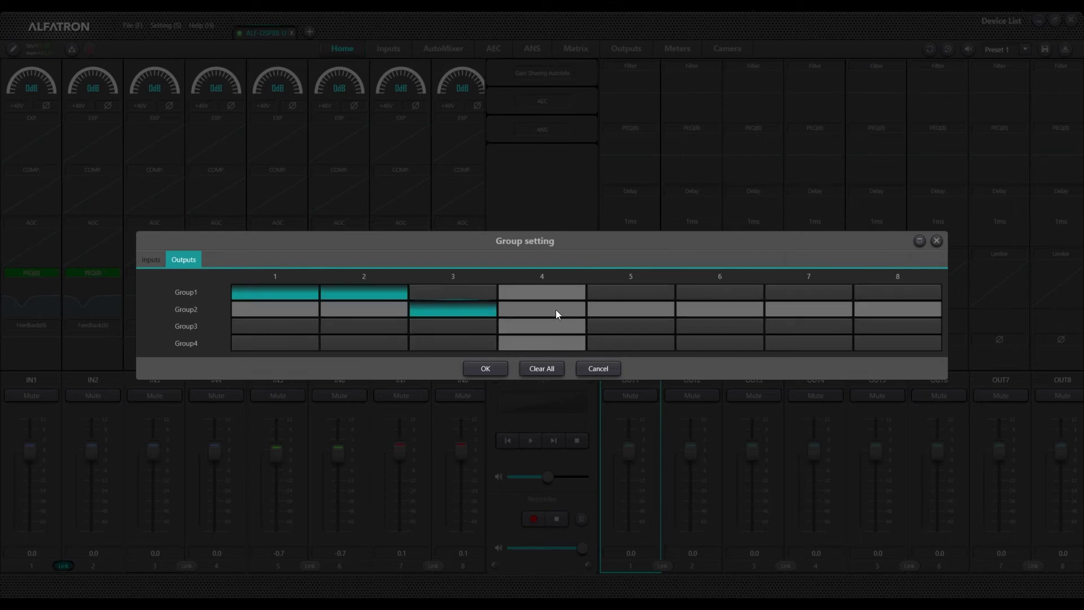
left_click(550, 310)
left_click(627, 326)
left_click(728, 326)
left_click(798, 342)
left_click(897, 343)
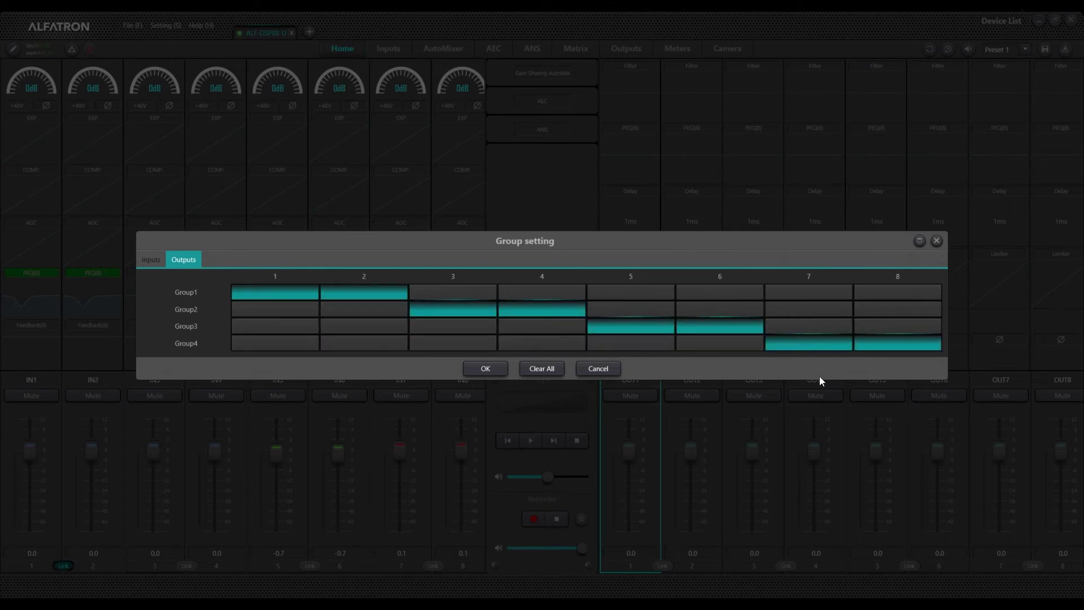
left_click(470, 371)
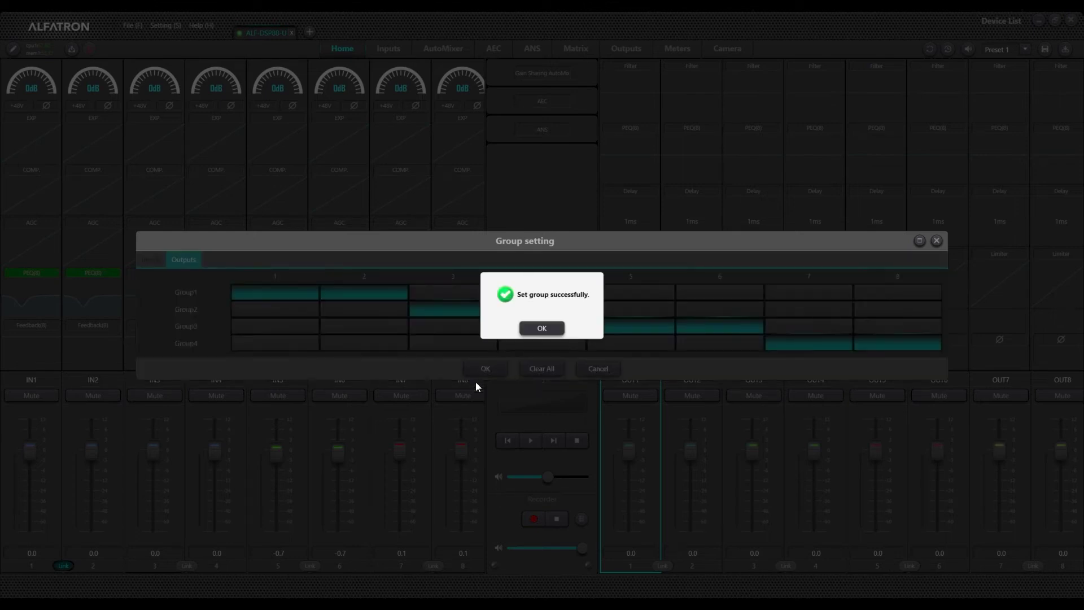
left_click(538, 330)
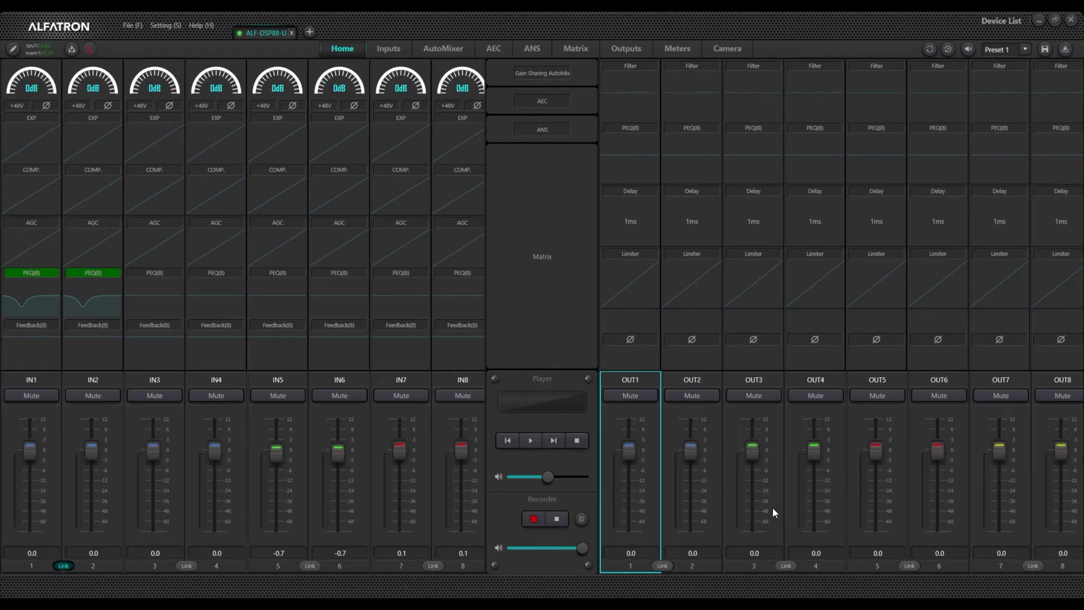
Reopen the group settings from the device's general settings, review the input groups and confirm them
left_click(162, 26)
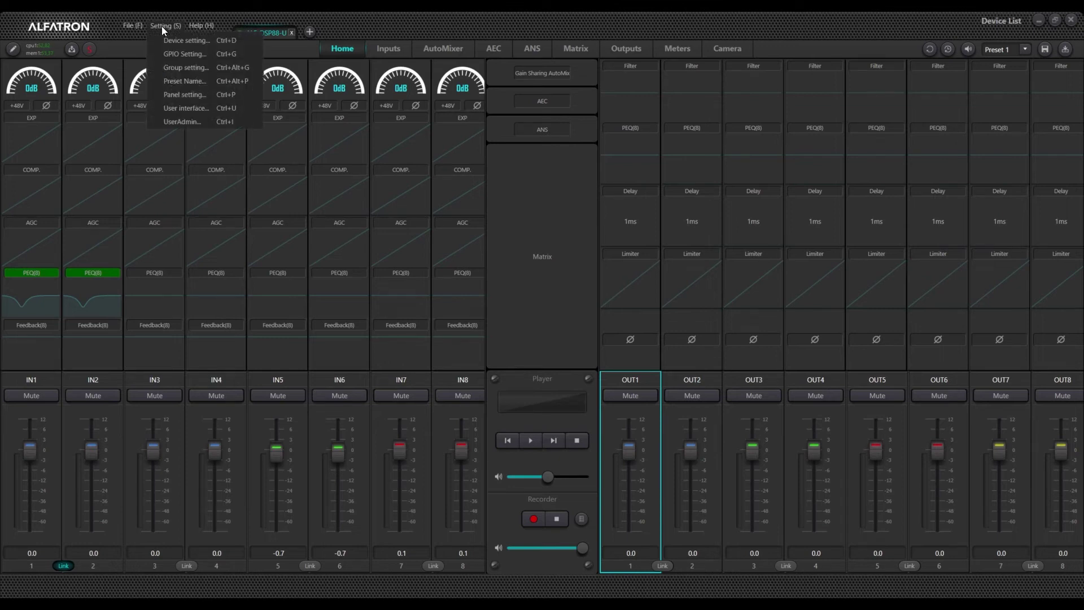
left_click(185, 69)
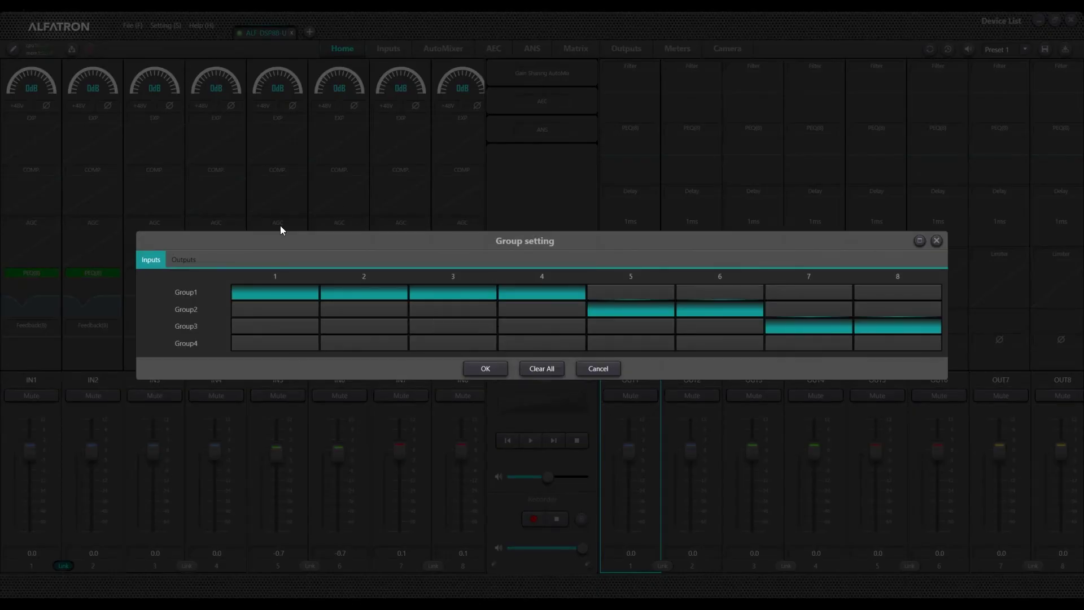
left_click(485, 368)
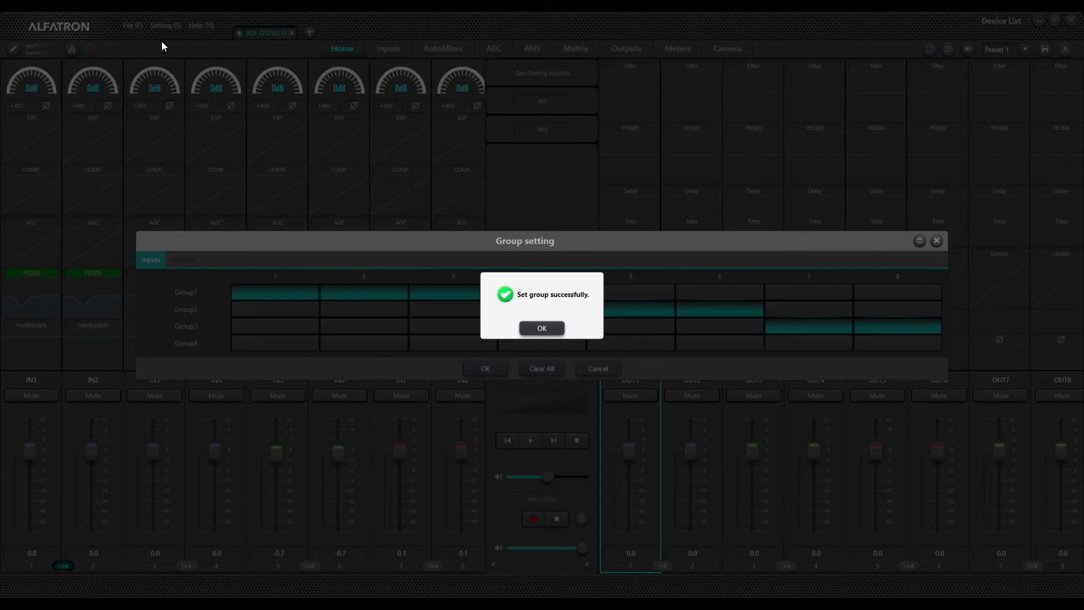
left_click(567, 333)
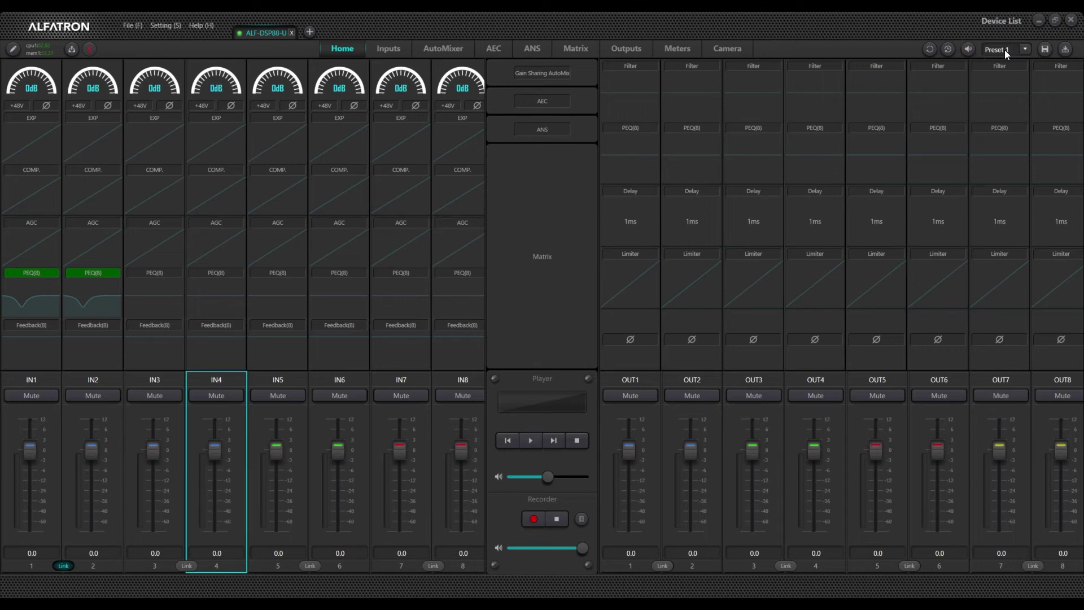
Rename Preset 1 as Demo1 and check its name in the list of presets
left_click(1028, 49)
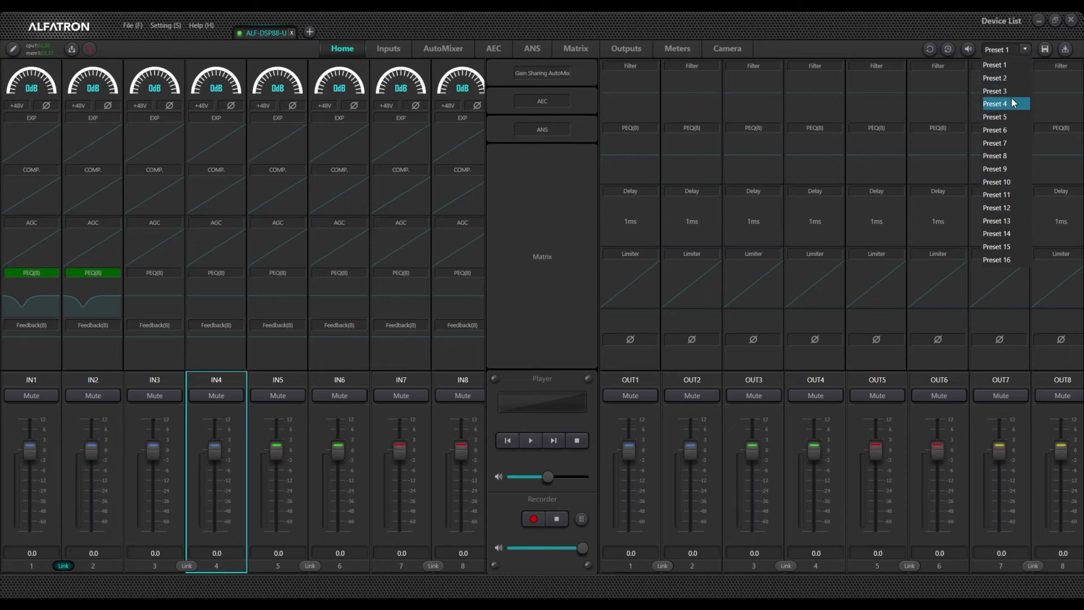
left_click(1055, 35)
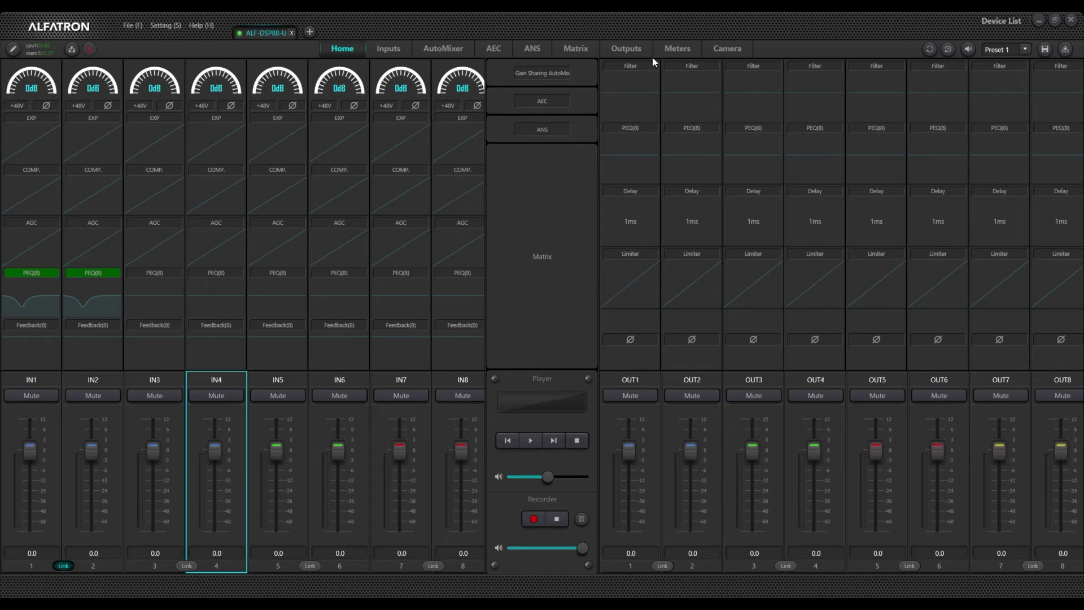
left_click(167, 26)
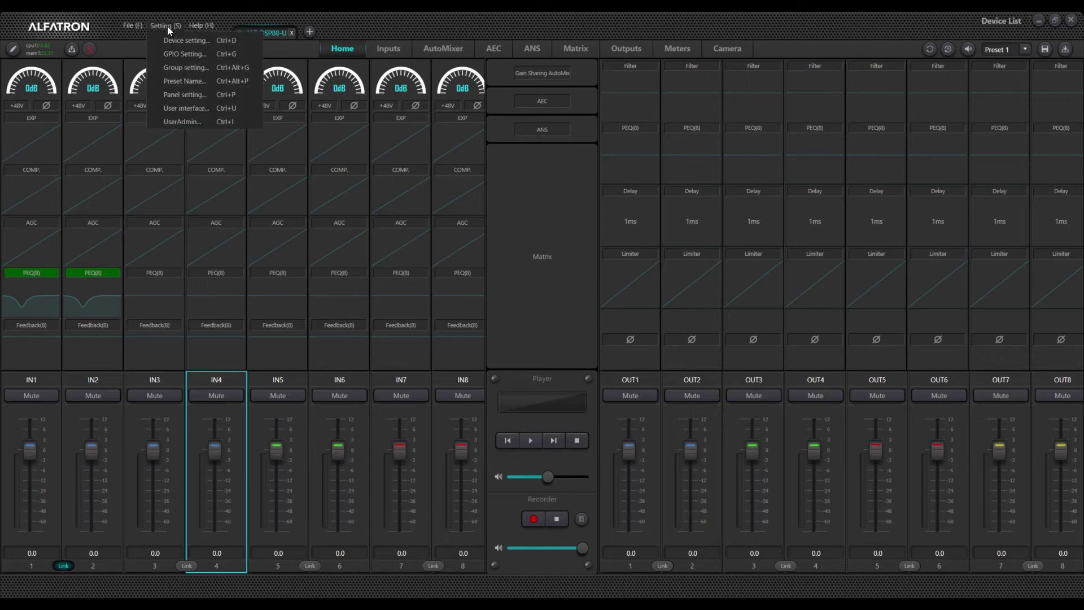
left_click(192, 83)
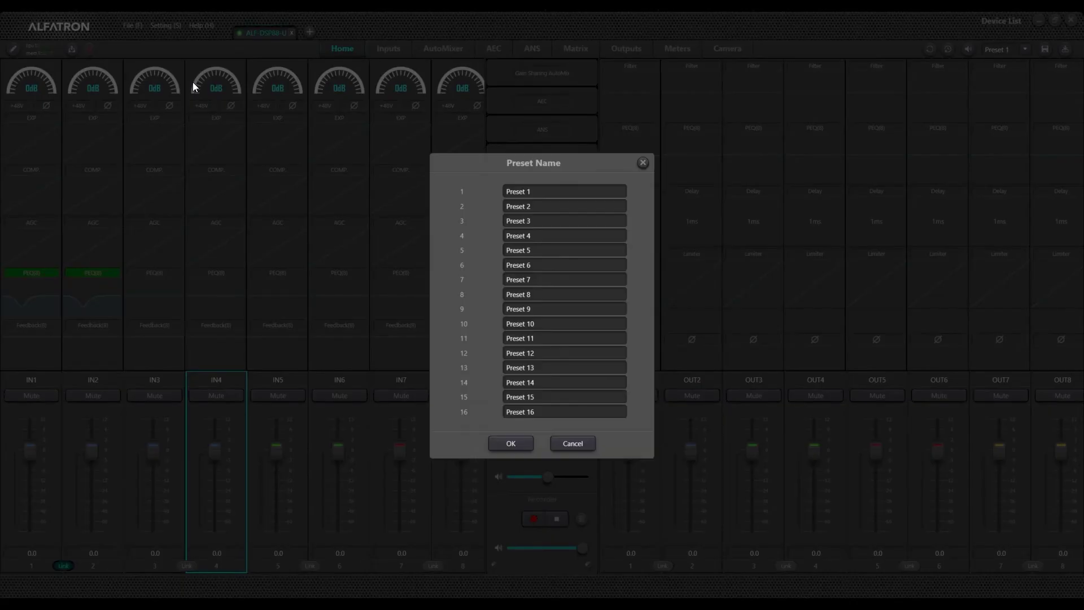
triple_click(533, 193)
type("Demo1")
left_click(510, 444)
left_click(547, 329)
left_click(641, 163)
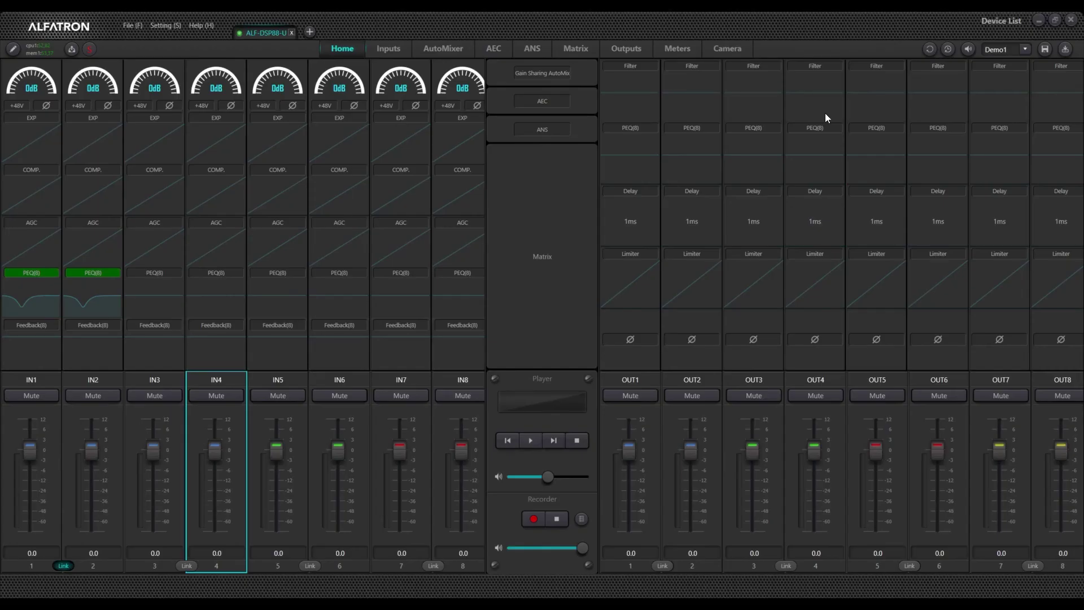
left_click(1021, 49)
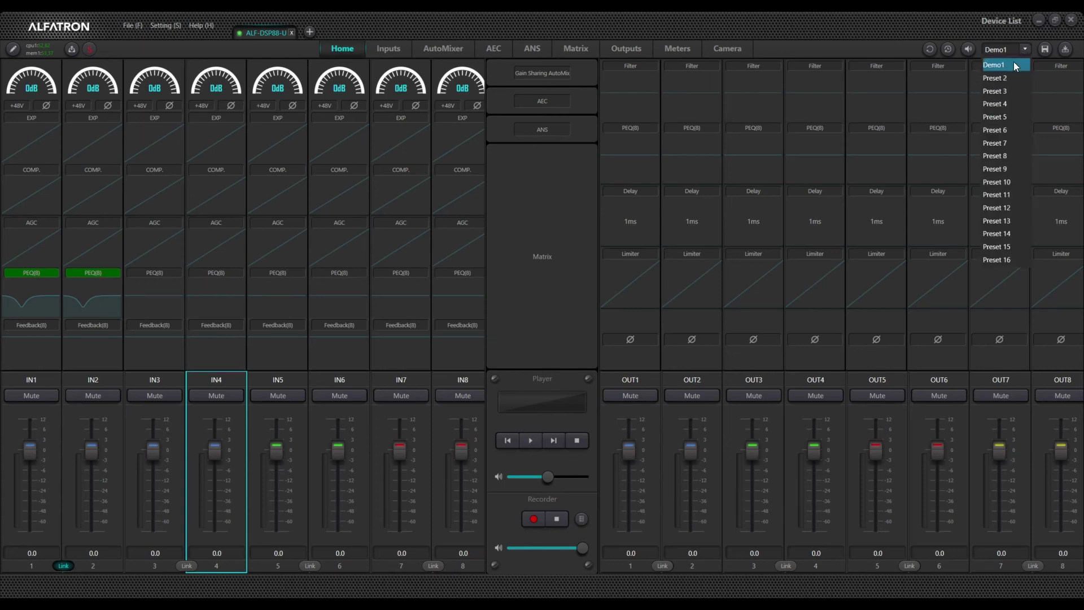
left_click(997, 33)
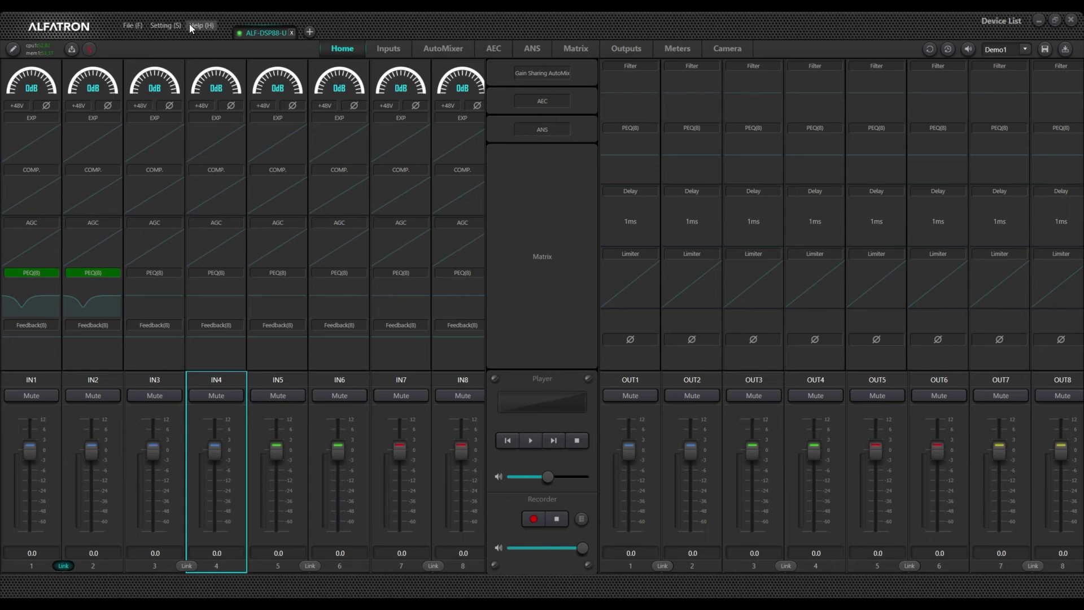
Review the file, setting and help options, including the center control command reference and the update check
left_click(133, 26)
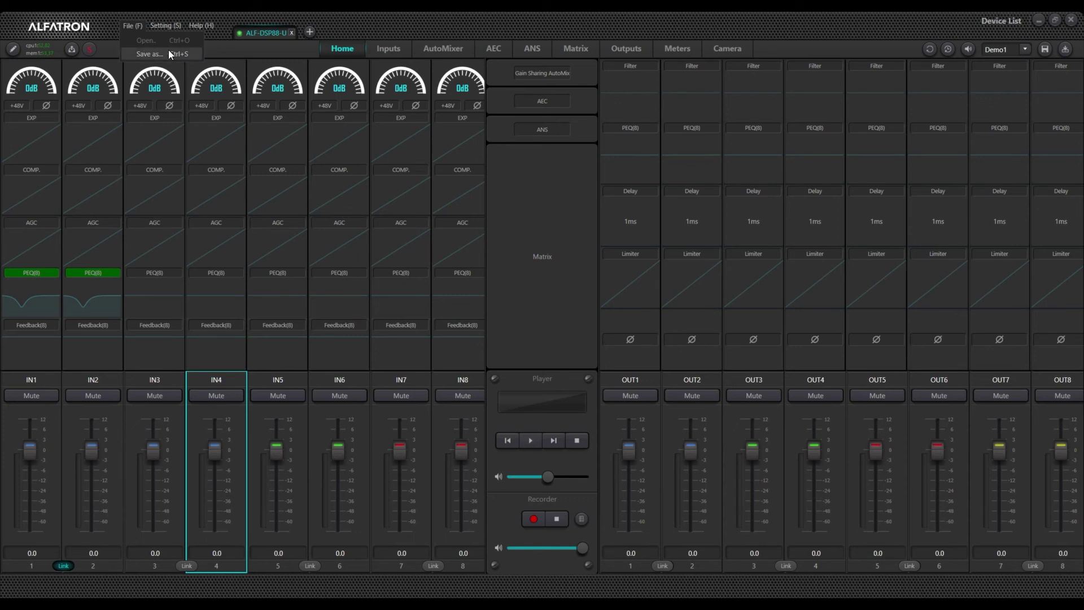
left_click(165, 25)
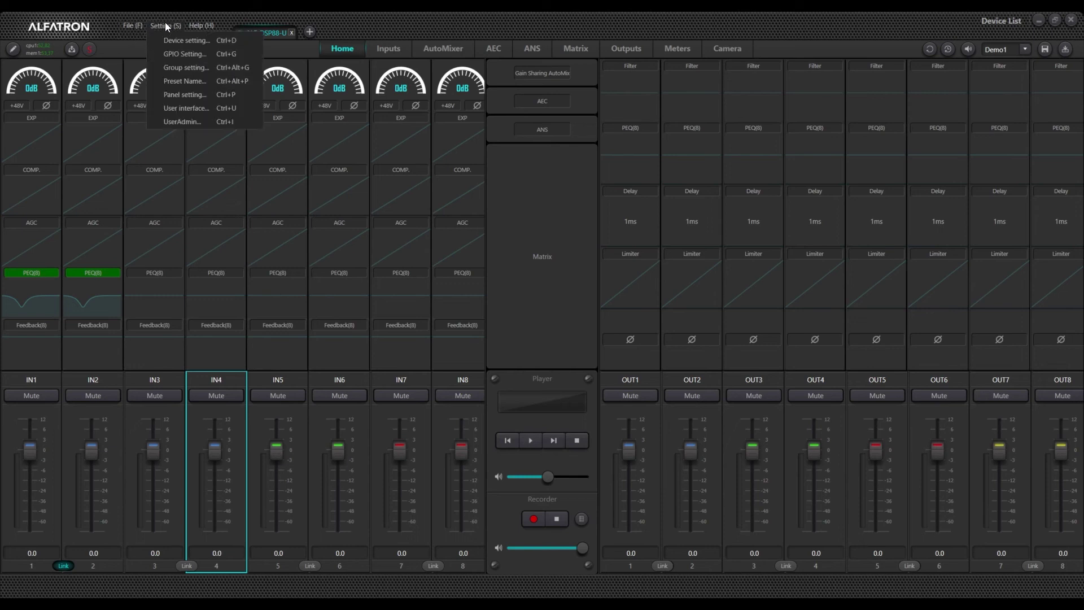
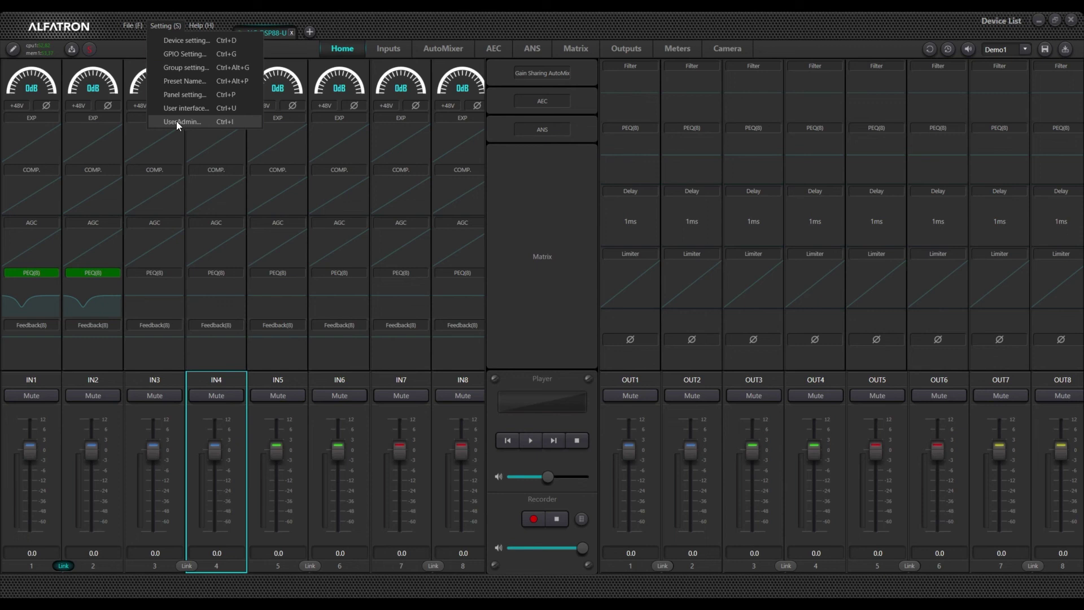
mouse_move(208, 25)
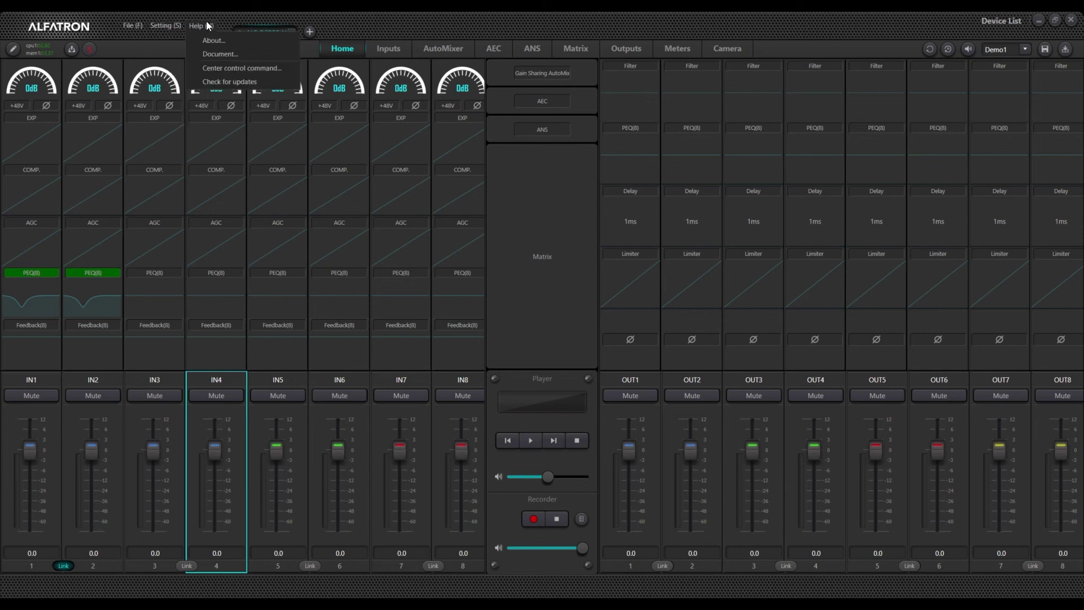
left_click(239, 67)
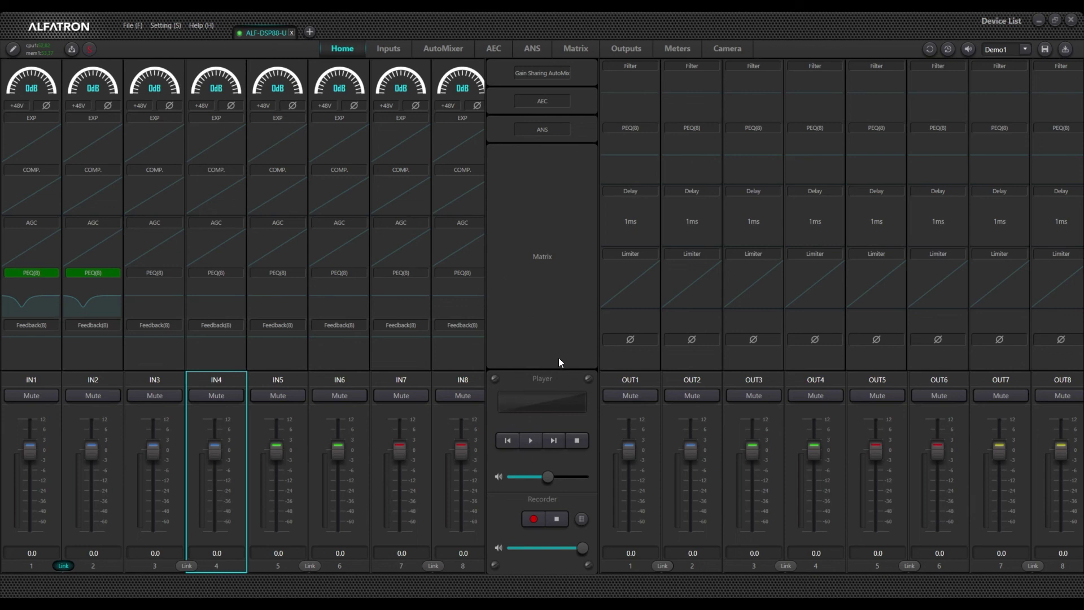
left_click(199, 26)
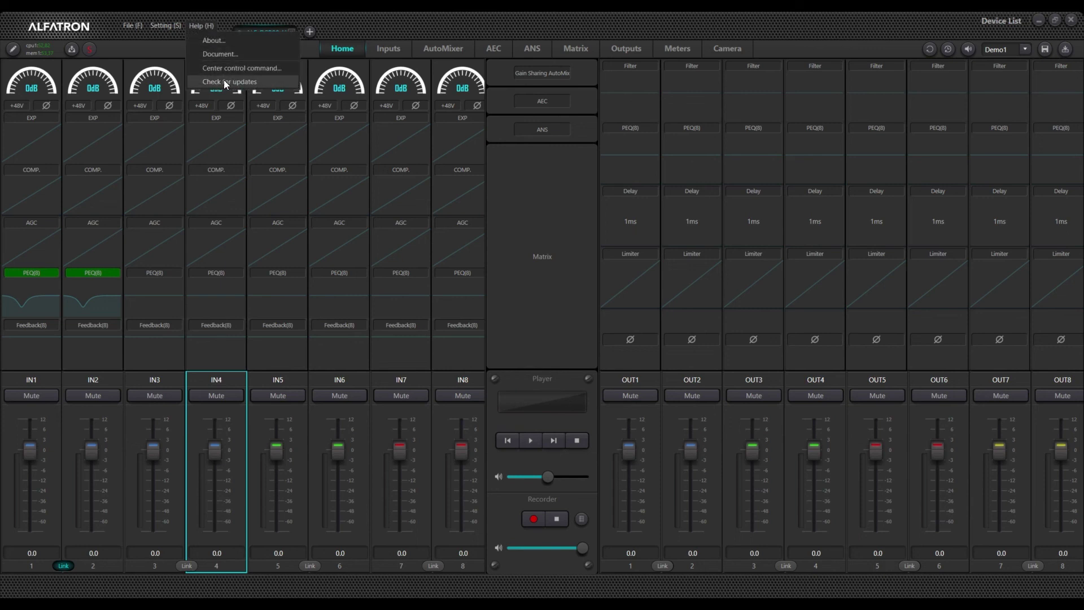
left_click(494, 23)
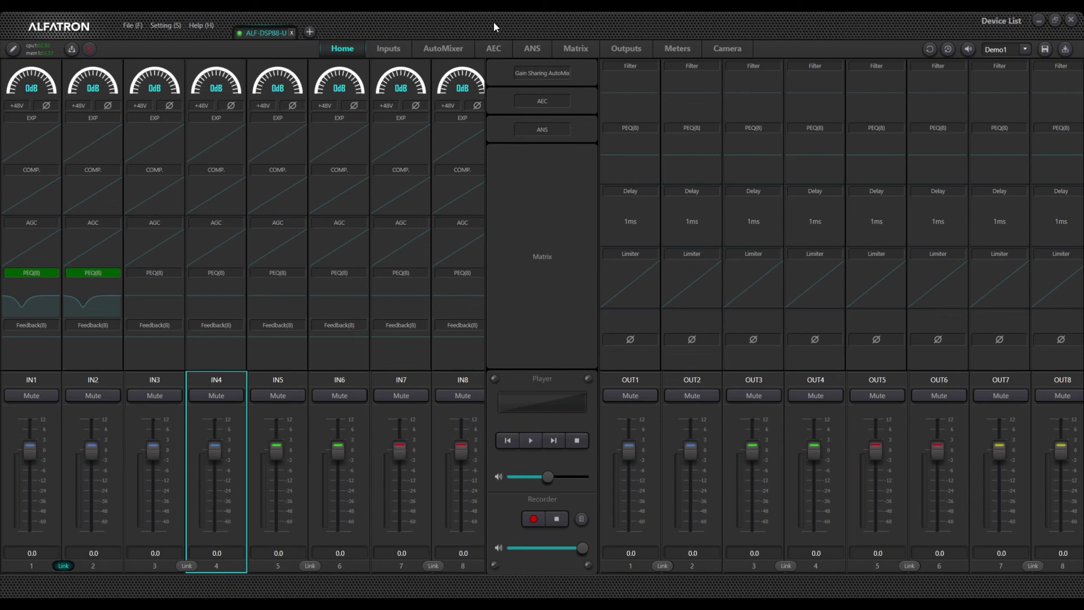